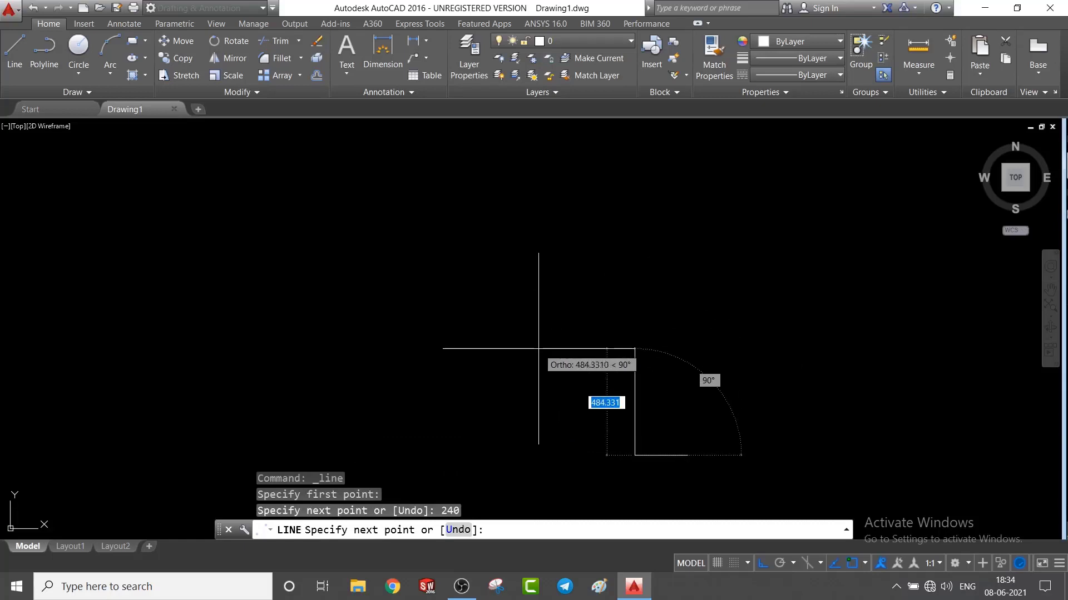
Finish the 240-unit horizontal base line and draw an 88-unit line vertically up from its left end.
{"action": "key", "text": "Escape"}
{"action": "scroll", "coordinate": [710, 471], "scroll_direction": "up", "scroll_amount": 10}
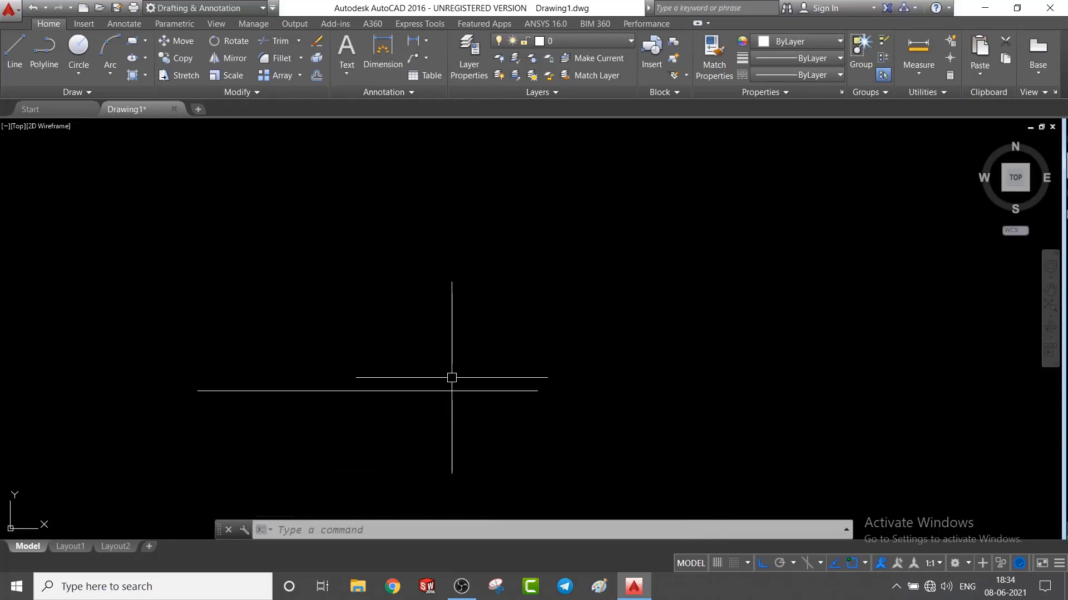
{"action": "scroll", "coordinate": [450, 376], "scroll_direction": "down", "scroll_amount": 5}
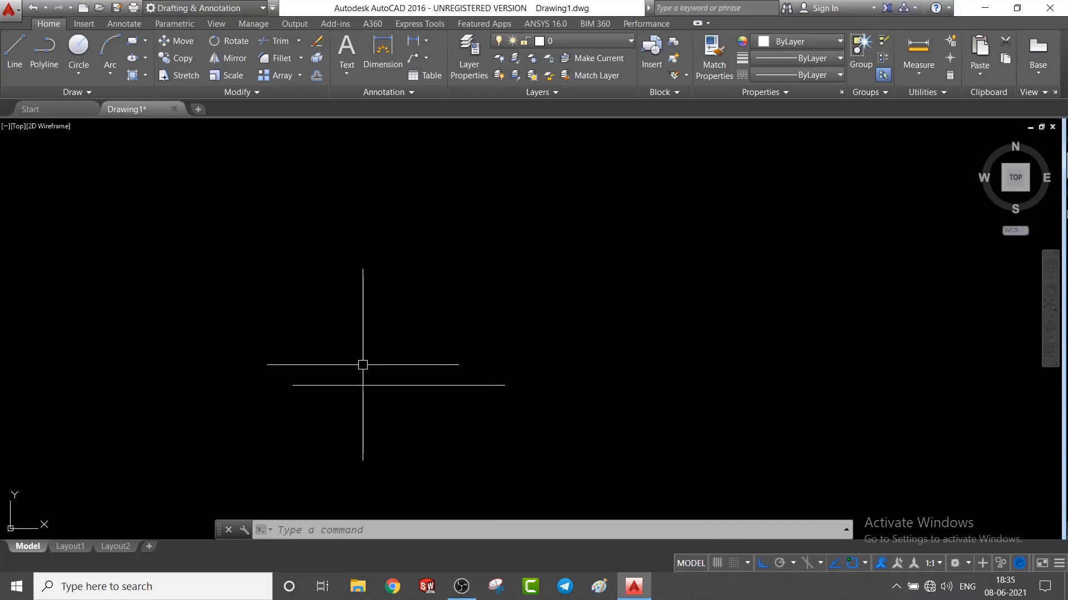
{"action": "mouse_move", "coordinate": [362, 366]}
{"action": "middle_mouse_down"}
{"action": "mouse_move", "coordinate": [543, 403]}
{"action": "mouse_move", "coordinate": [584, 431]}
{"action": "mouse_move", "coordinate": [584, 455]}
{"action": "mouse_move", "coordinate": [562, 436]}
{"action": "middle_mouse_up"}
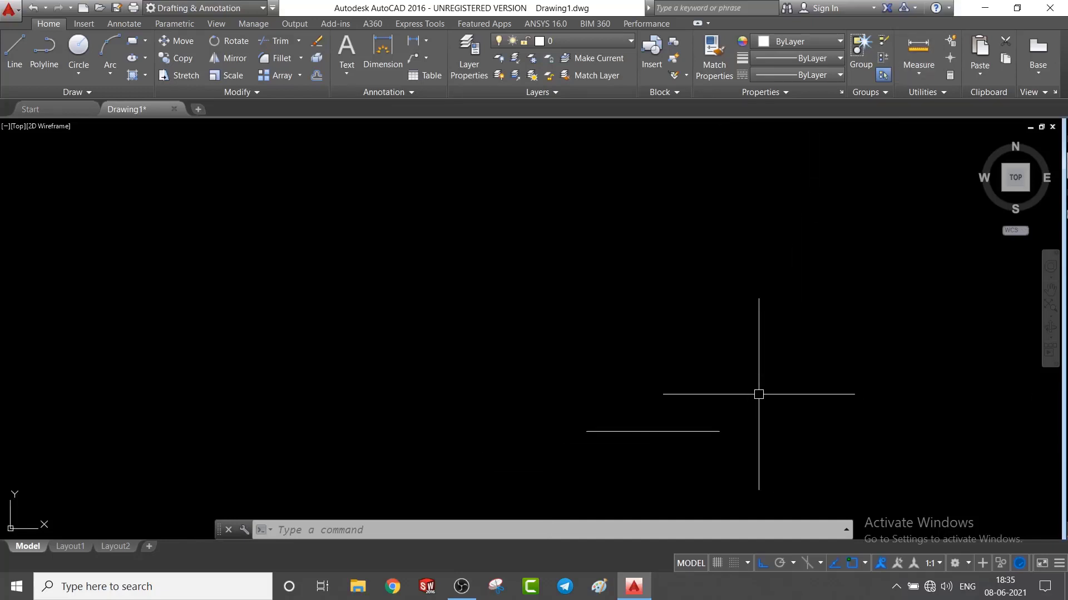
{"action": "scroll", "coordinate": [758, 394], "scroll_direction": "up", "scroll_amount": 2}
{"action": "middle_click_drag", "start_coordinate": [543, 451], "coordinate": [627, 415]}
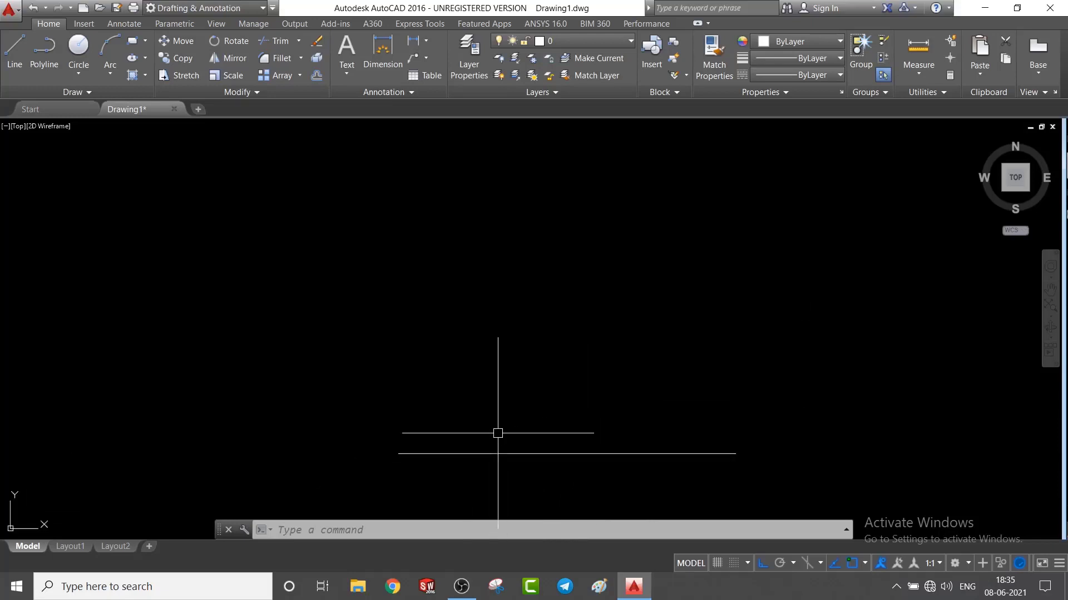
{"action": "left_click", "coordinate": [14, 53]}
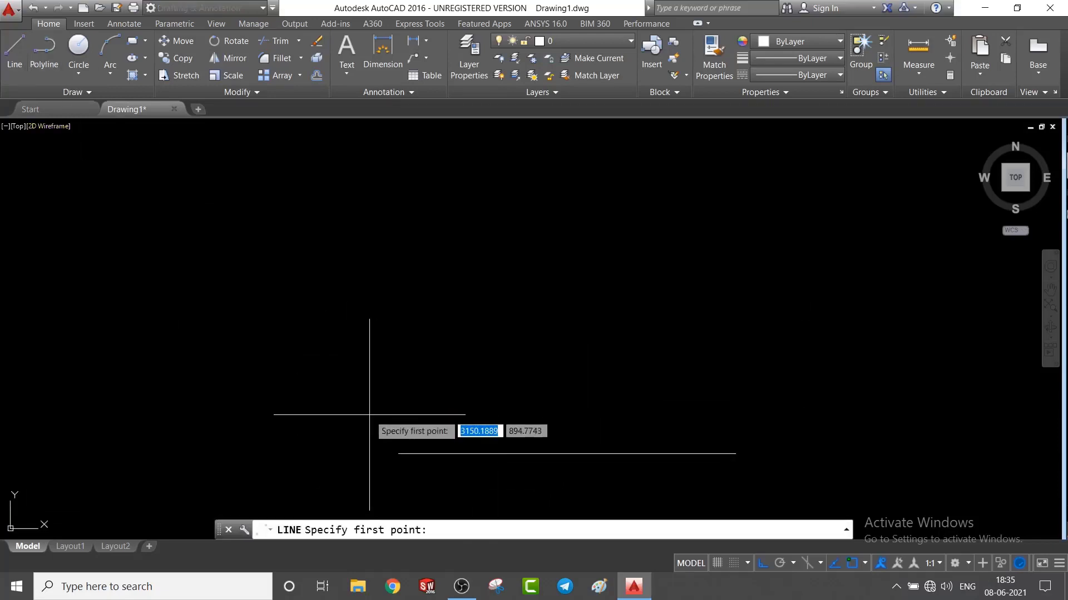
{"action": "left_click", "coordinate": [399, 455]}
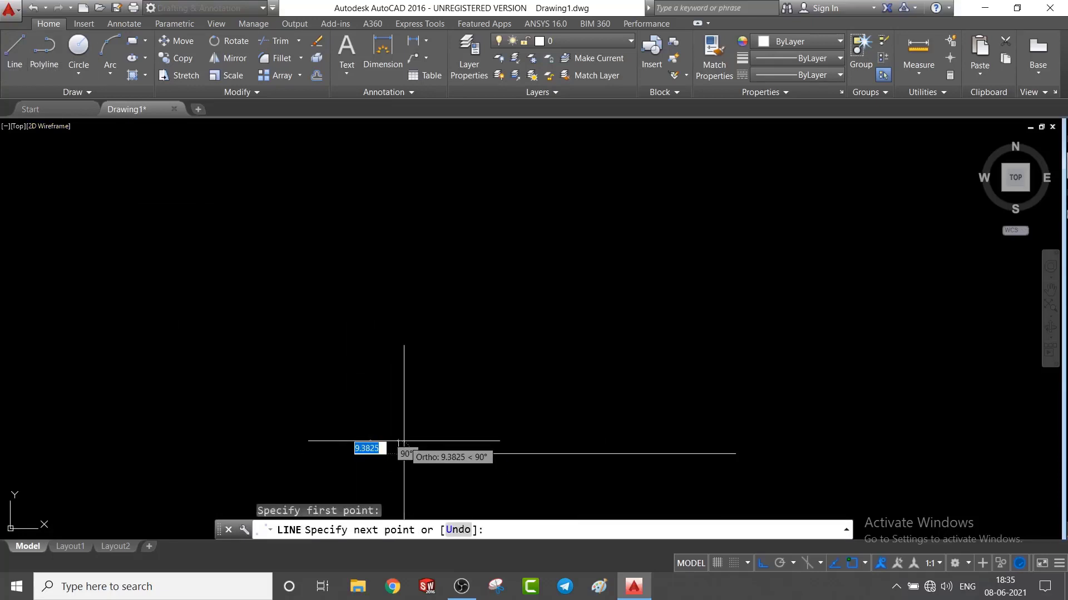
{"action": "type", "text": "88"}
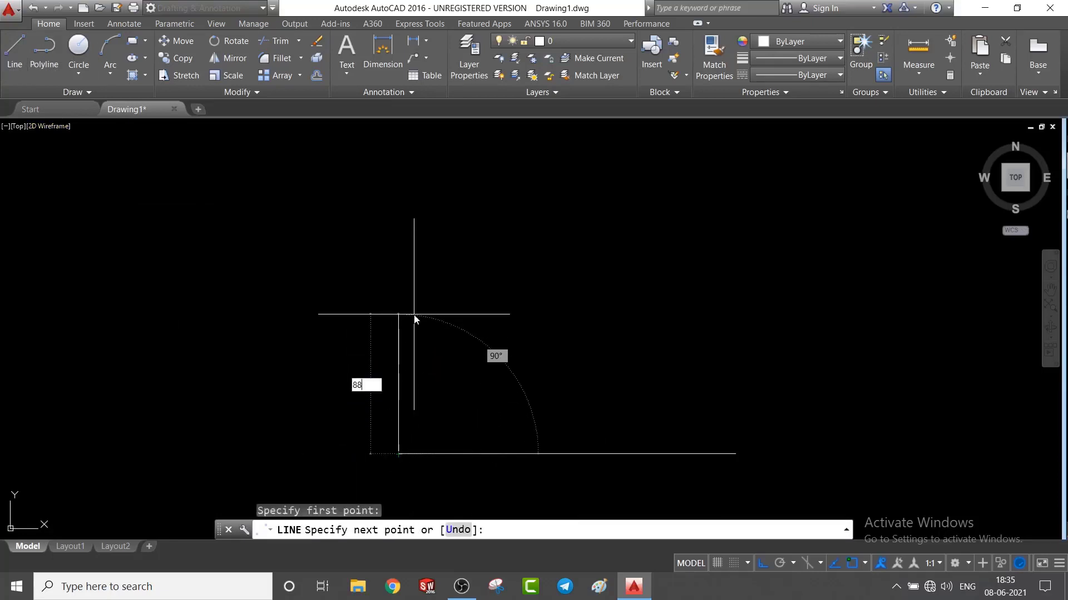
{"action": "key", "text": "Return"}
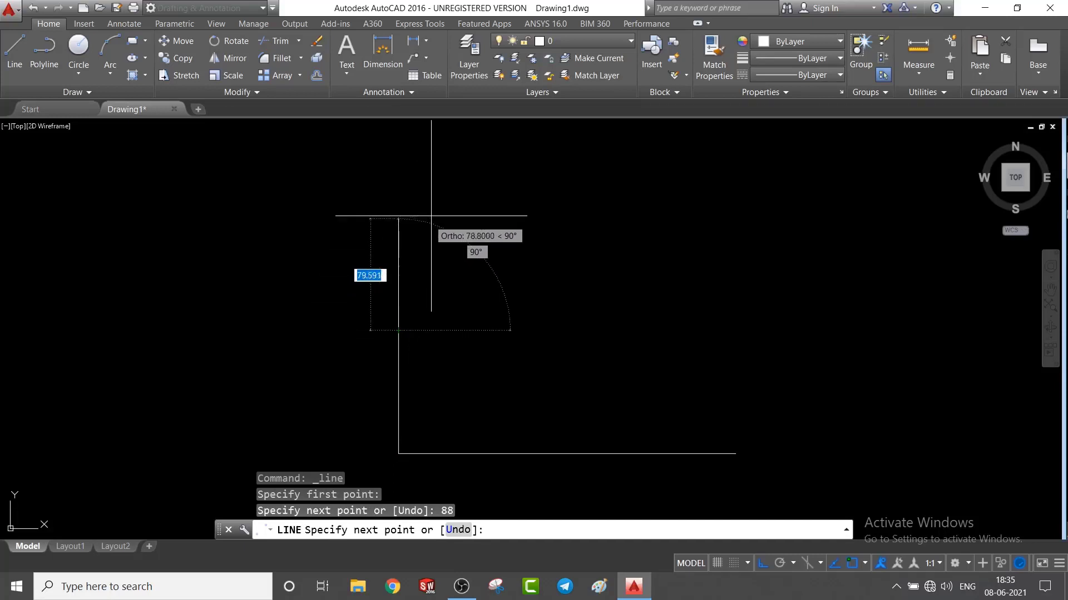
Continue the outline 64 units up and 64 units right, and close it diagonally to the upper end of the 88-unit line.
{"action": "type", "text": "64"}
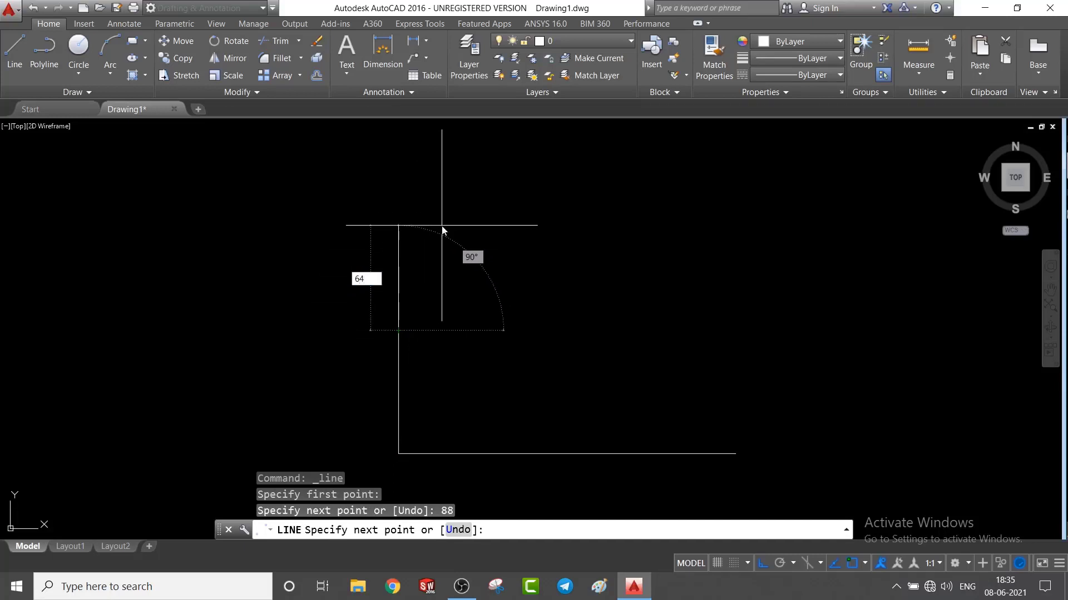
{"action": "key", "text": "Return"}
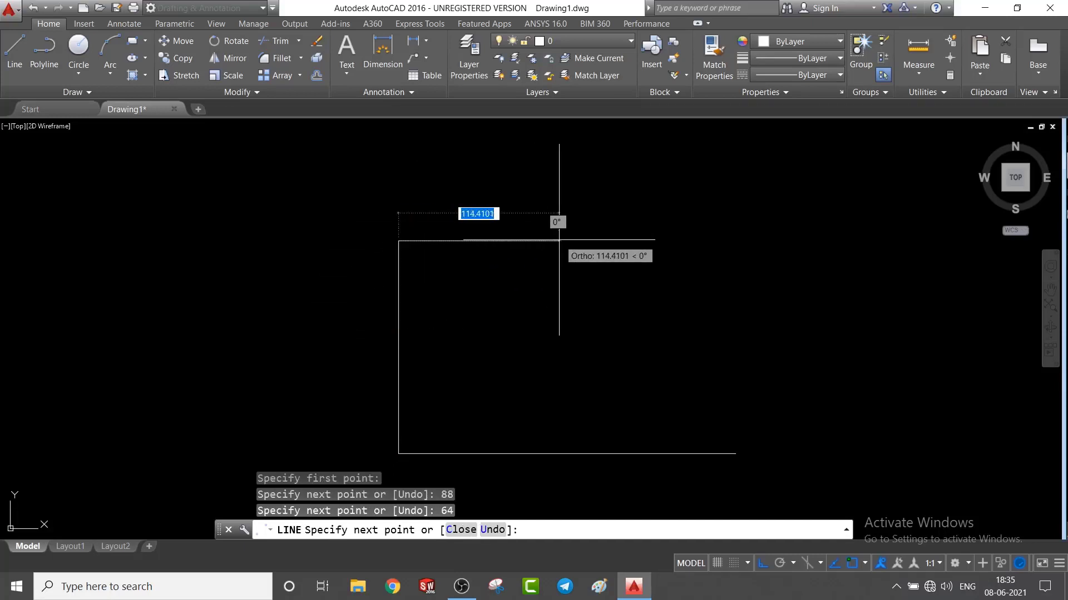
{"action": "type", "text": "64"}
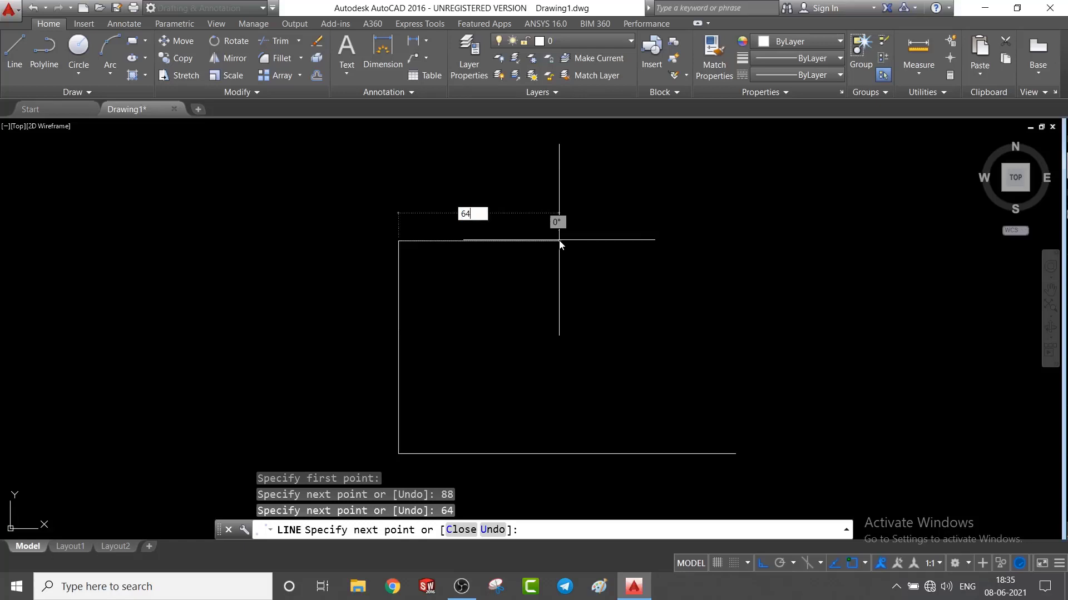
{"action": "key", "text": "Return"}
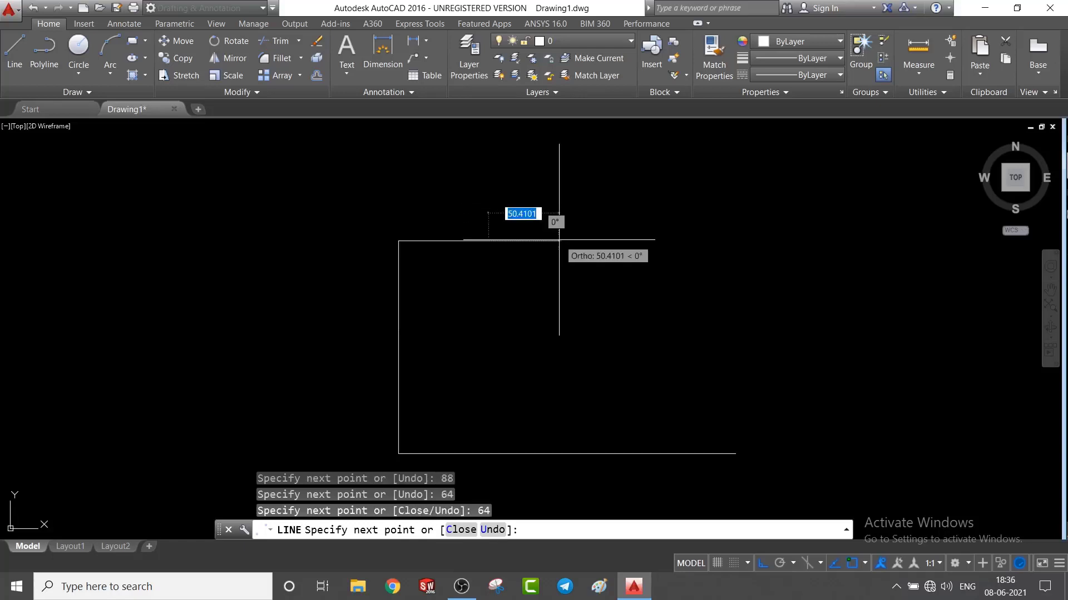
{"action": "left_click", "coordinate": [398, 330]}
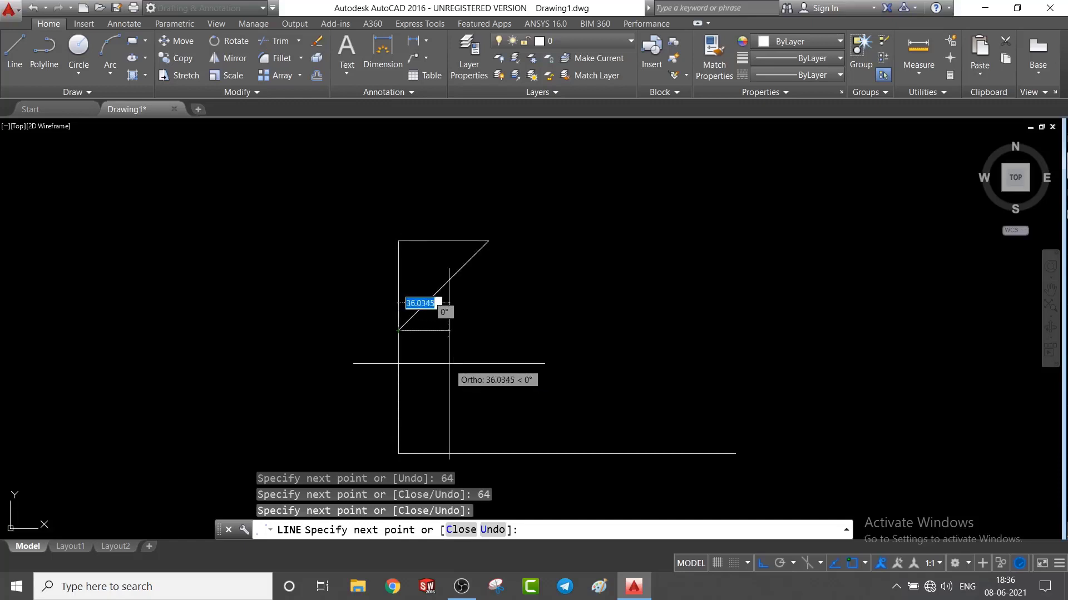
{"action": "key", "text": "Escape"}
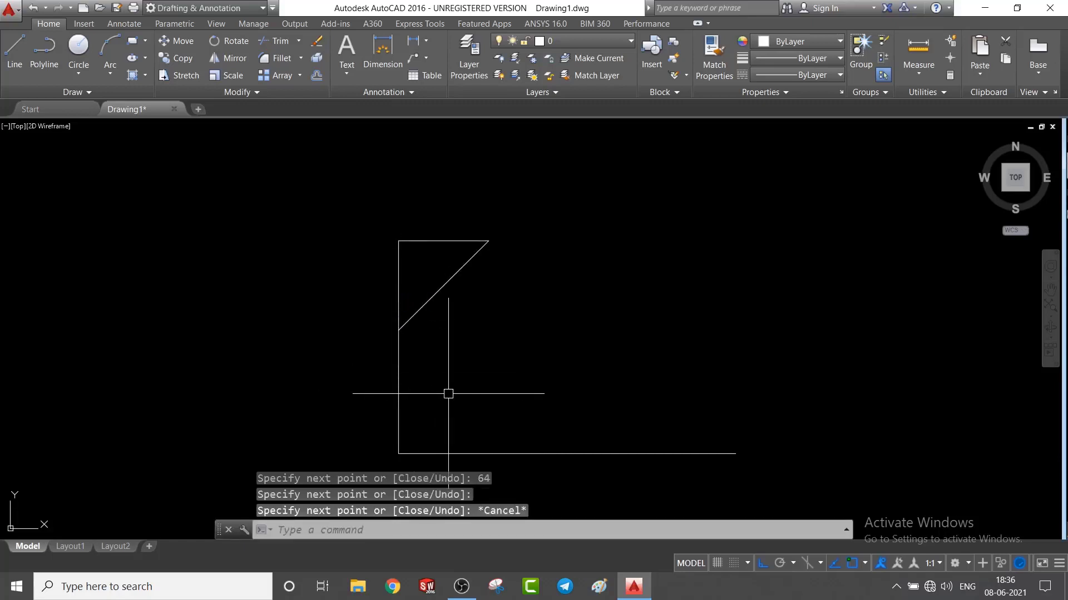
Delete the horizontal and vertical 64-unit construction lines, keeping the diagonal edge.
{"action": "left_click", "coordinate": [451, 241]}
{"action": "left_click", "coordinate": [398, 284]}
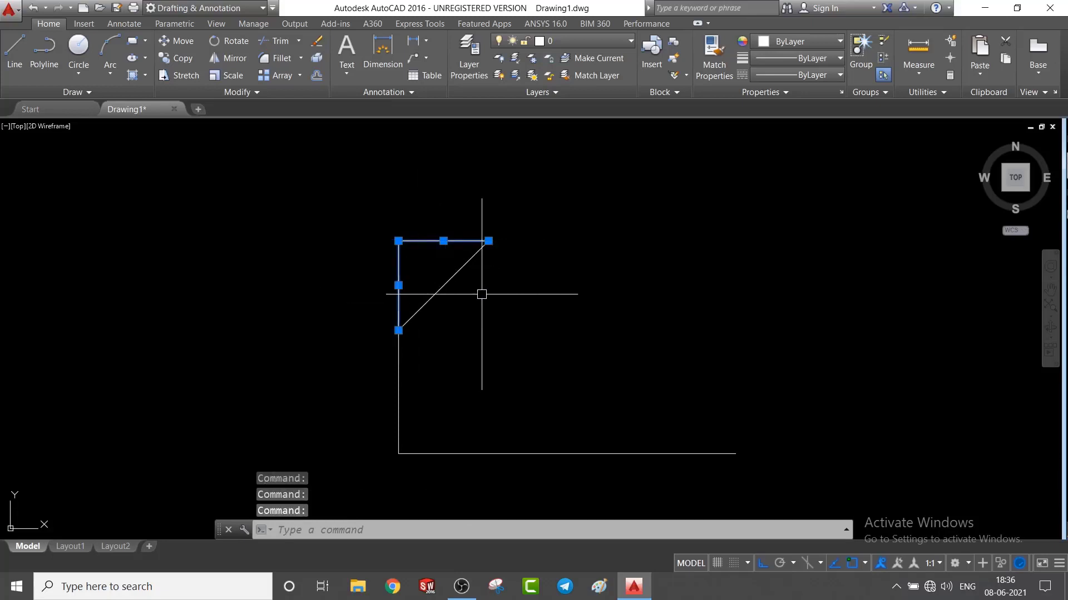
{"action": "key", "text": "Delete"}
Draw an 88-unit horizontal line to the right from the upper end of the diagonal edge.
{"action": "left_click", "coordinate": [15, 53]}
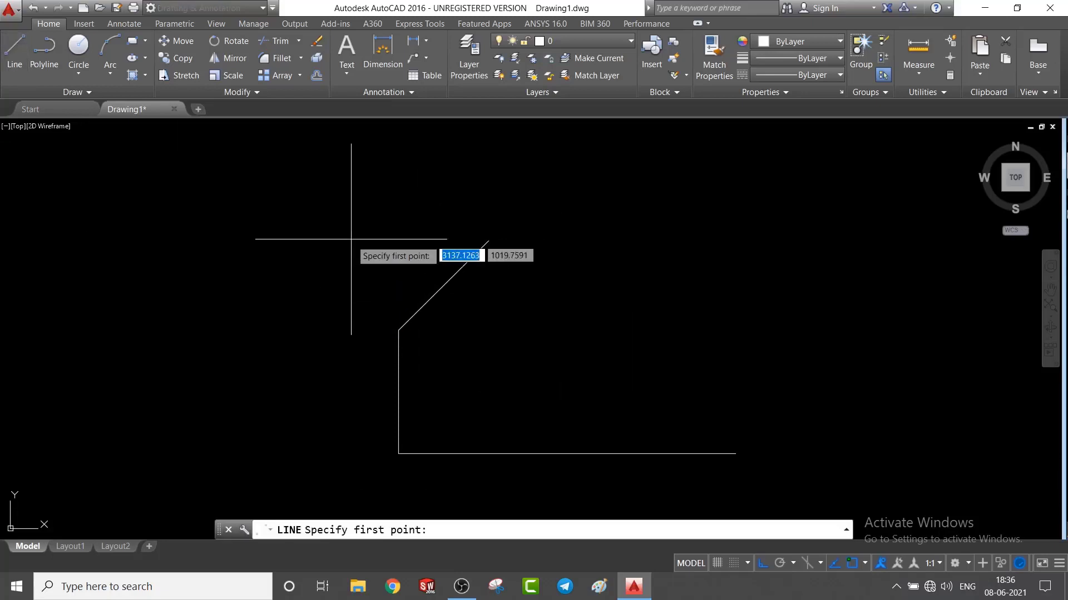
{"action": "left_click", "coordinate": [489, 240]}
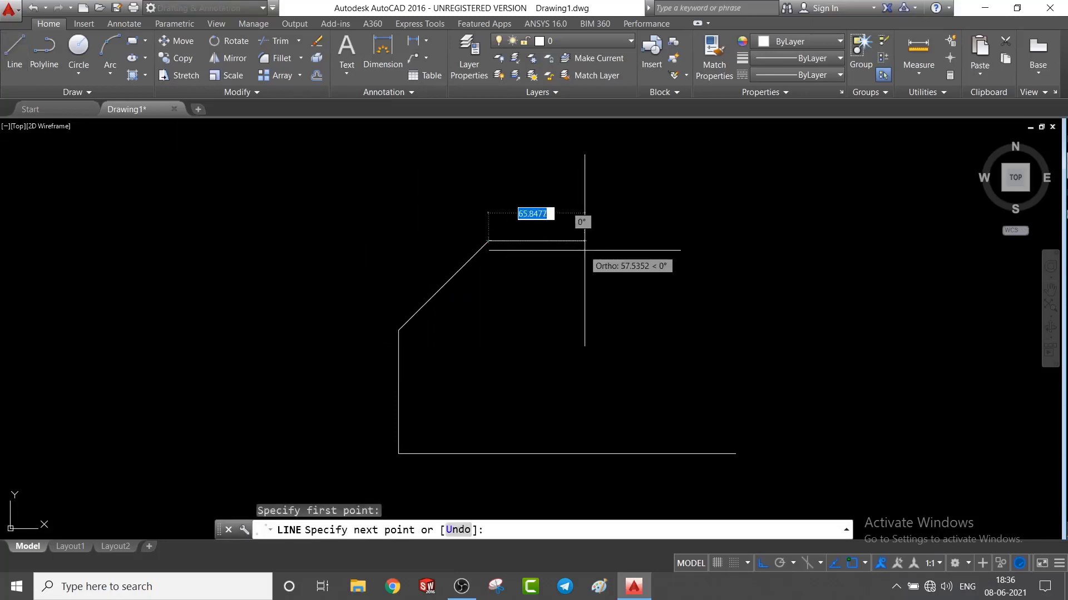
{"action": "type", "text": "88"}
{"action": "key", "text": "Return"}
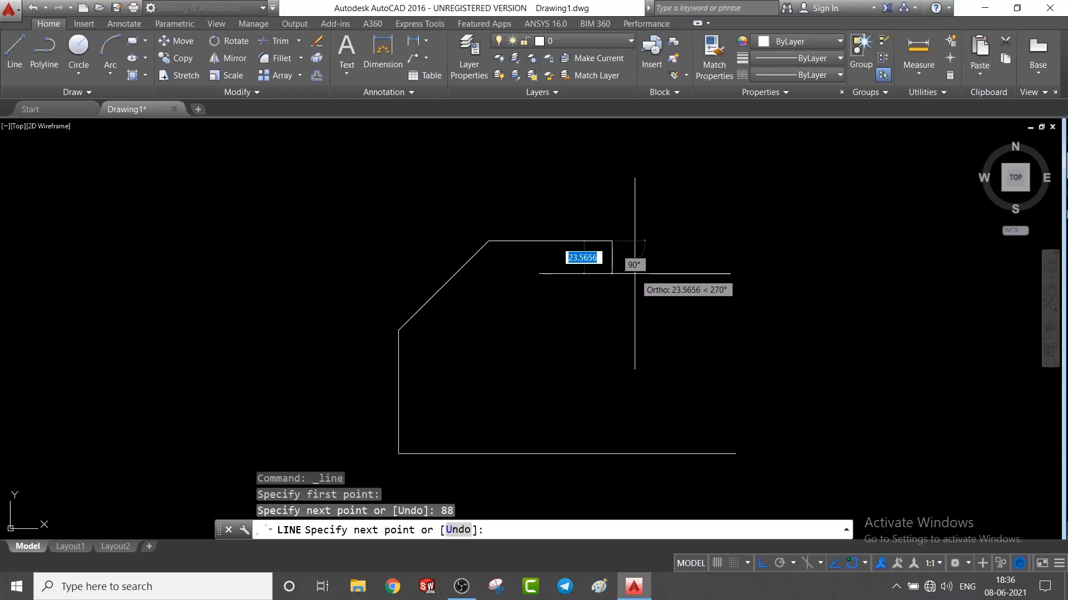
{"action": "key", "text": "Escape"}
Draw a 100-unit vertical line up from the base line's right end and connect it to the right end of the upper edge.
{"action": "key", "text": "Return"}
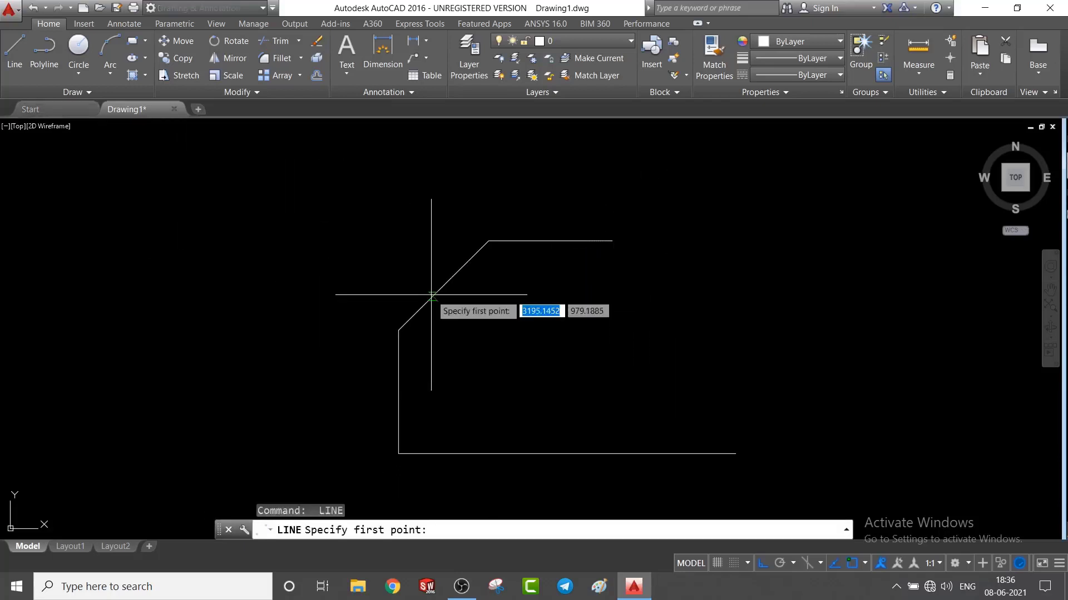
{"action": "left_click", "coordinate": [735, 454]}
{"action": "type", "text": "1"}
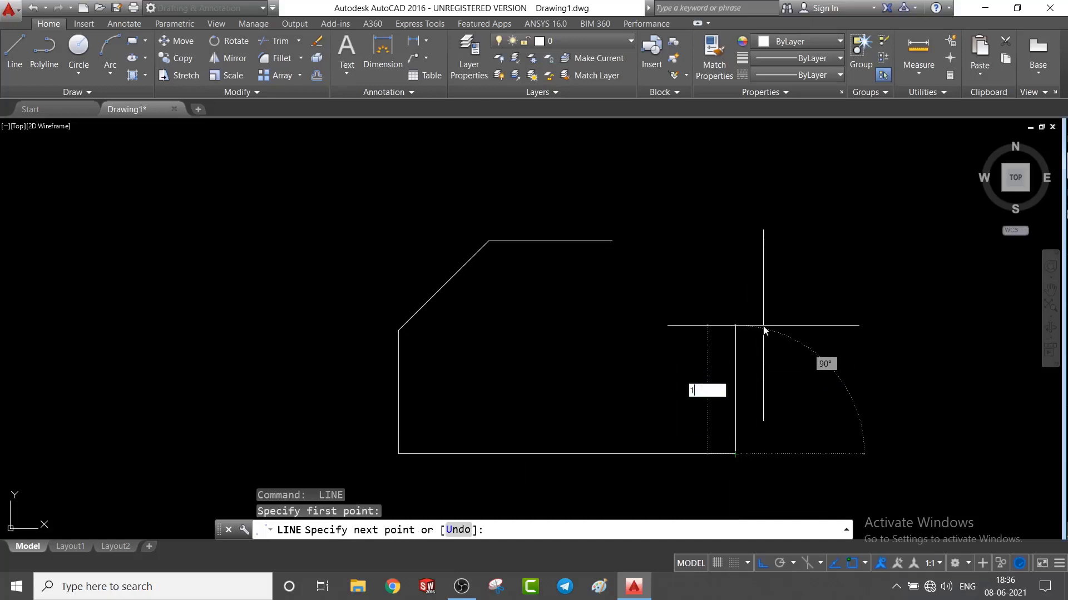
{"action": "type", "text": "00"}
{"action": "key", "text": "Return"}
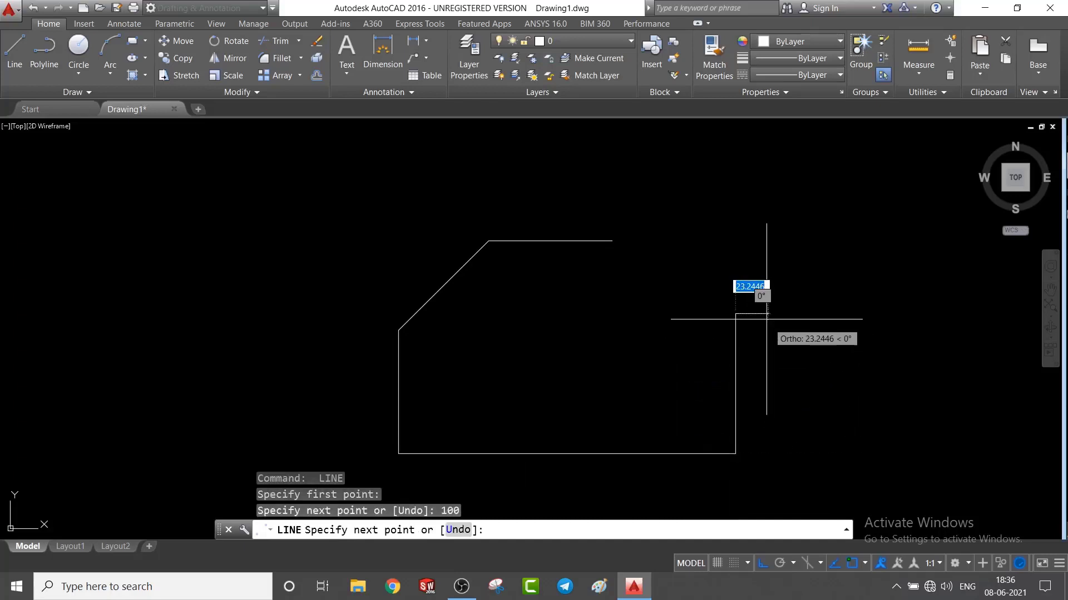
{"action": "left_click", "coordinate": [611, 240]}
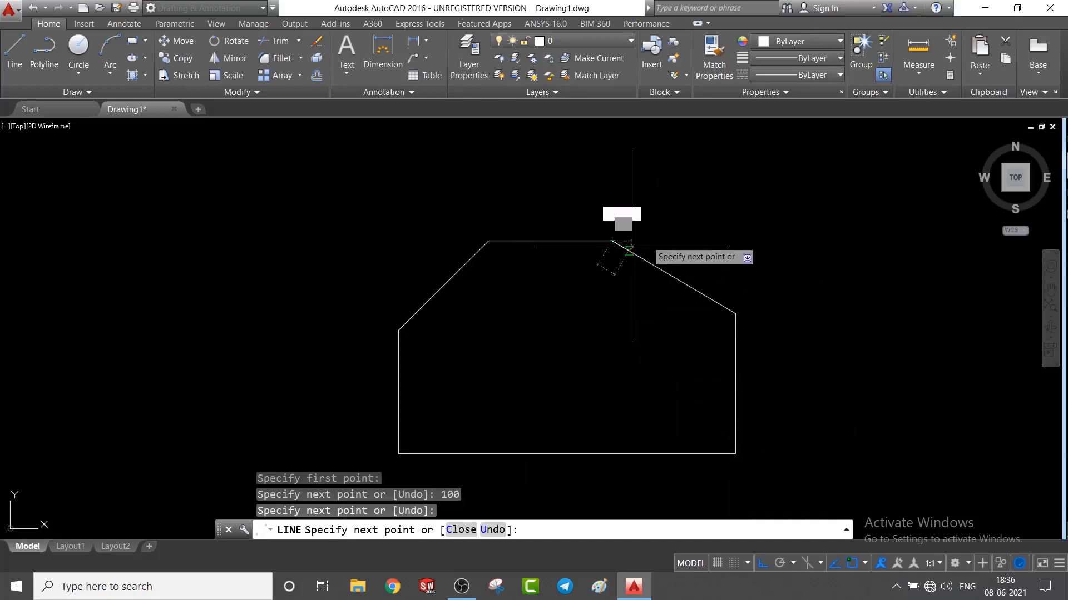
{"action": "key", "text": "Escape"}
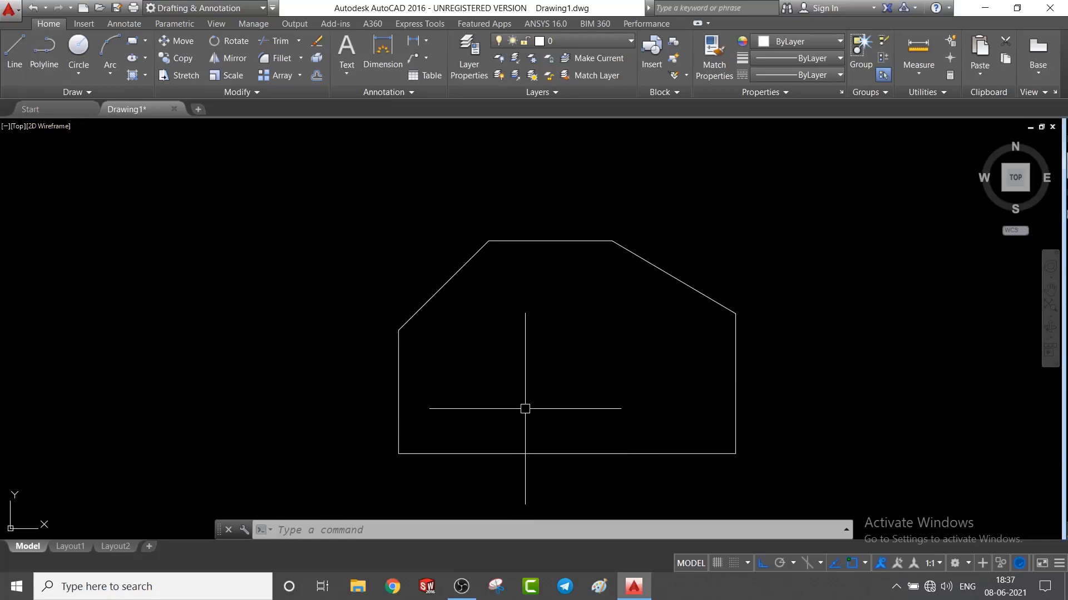
Draw a 72-unit horizontal construction line leftward, starting on the right edge 40 units above the lower-right corner.
{"action": "left_click", "coordinate": [14, 53]}
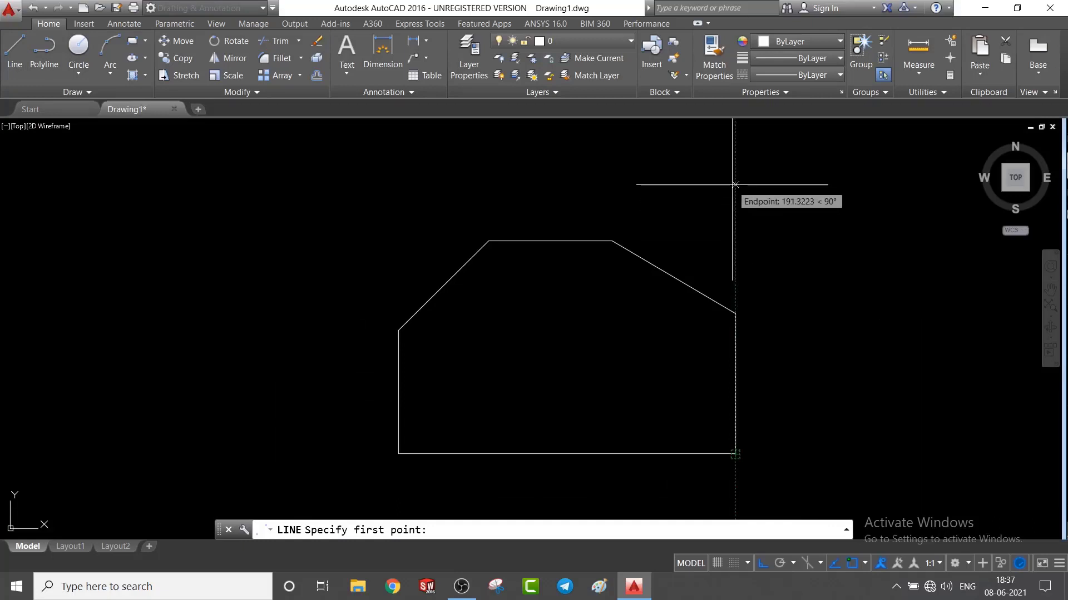
{"action": "type", "text": "40"}
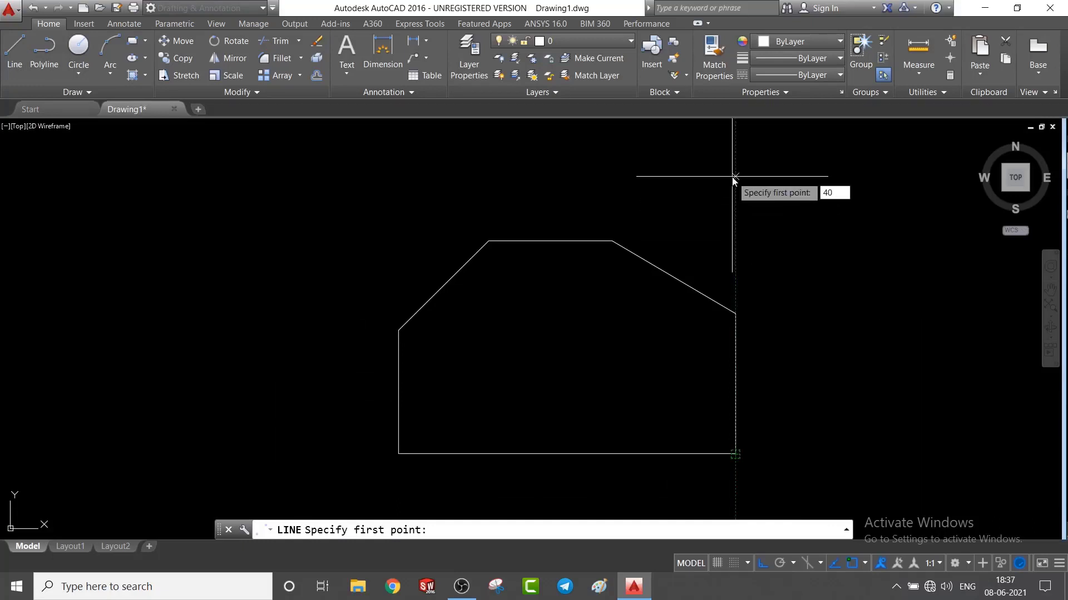
{"action": "key", "text": "Return"}
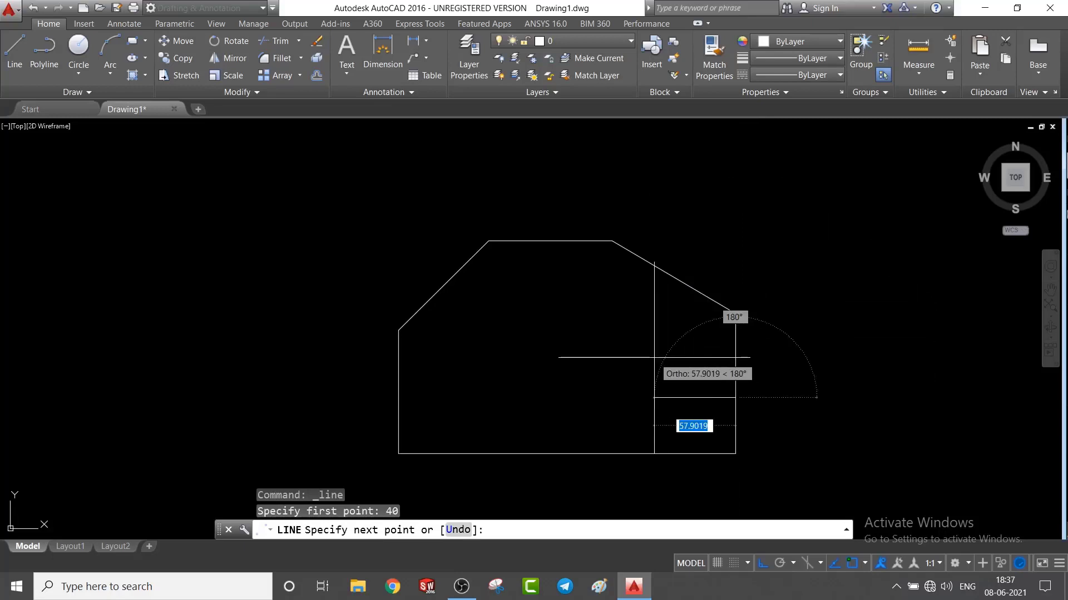
{"action": "type", "text": "7"}
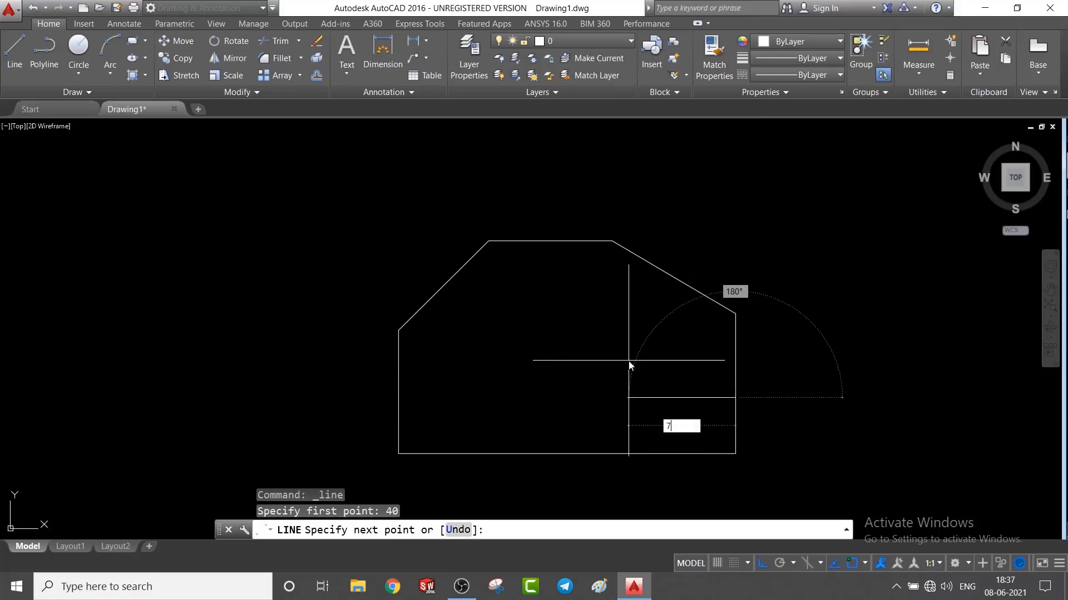
{"action": "type", "text": "2"}
{"action": "key", "text": "Return"}
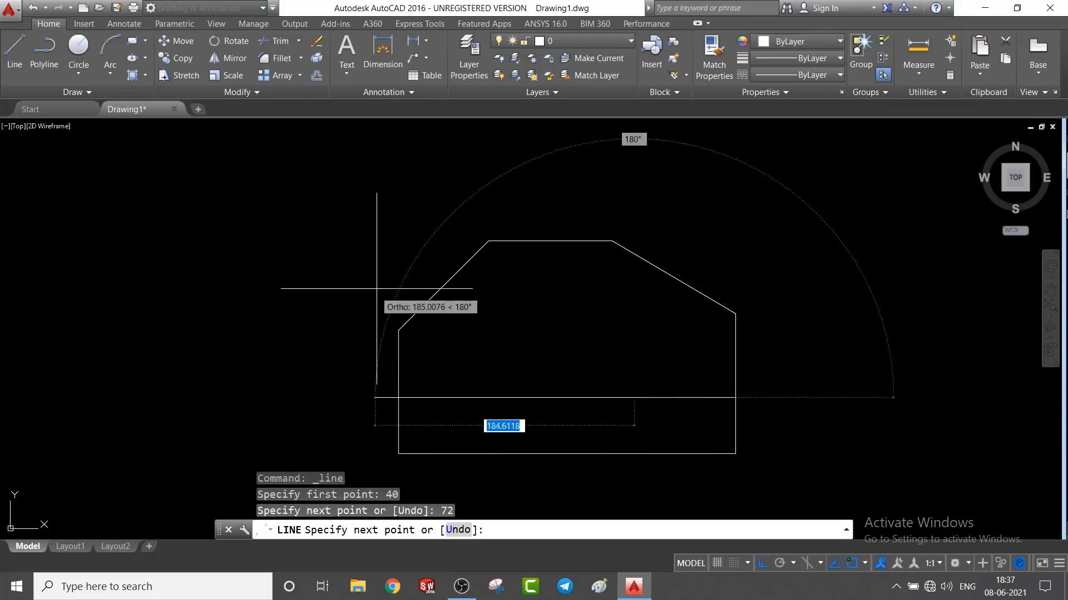
Draw a circle by centre and diameter at the construction line's left end, and delete the construction line.
{"action": "left_click", "coordinate": [78, 75]}
{"action": "left_click", "coordinate": [108, 125]}
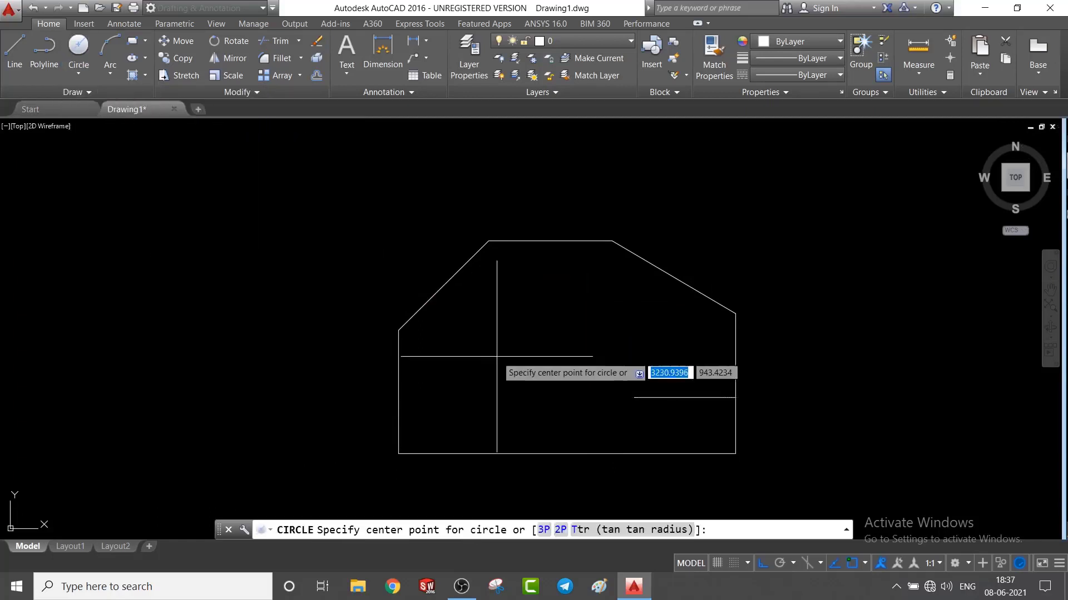
{"action": "left_click", "coordinate": [634, 398]}
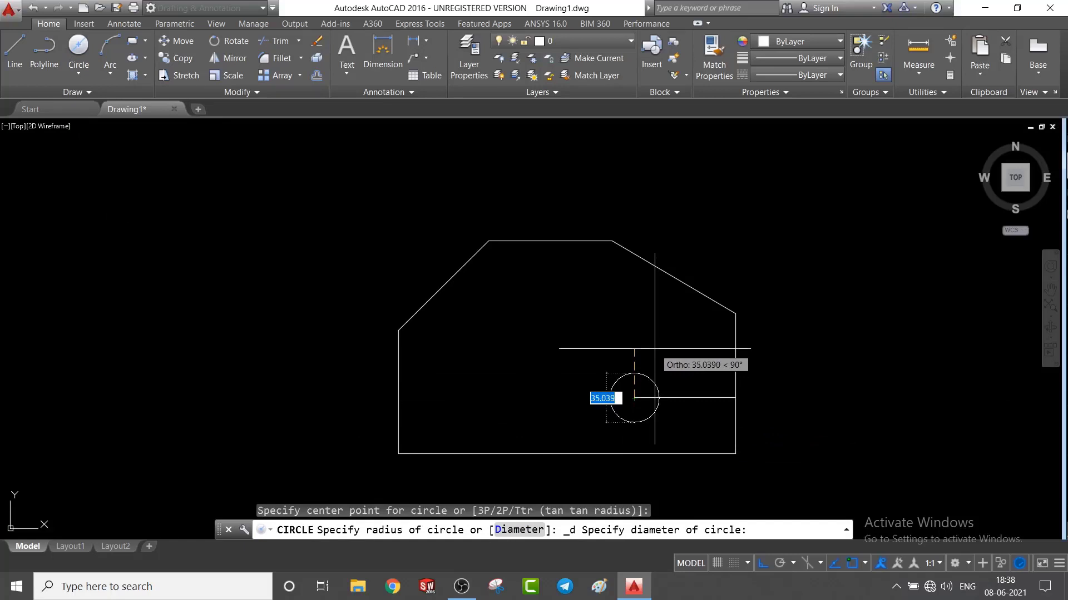
{"action": "type", "text": "42"}
{"action": "key", "text": "Return"}
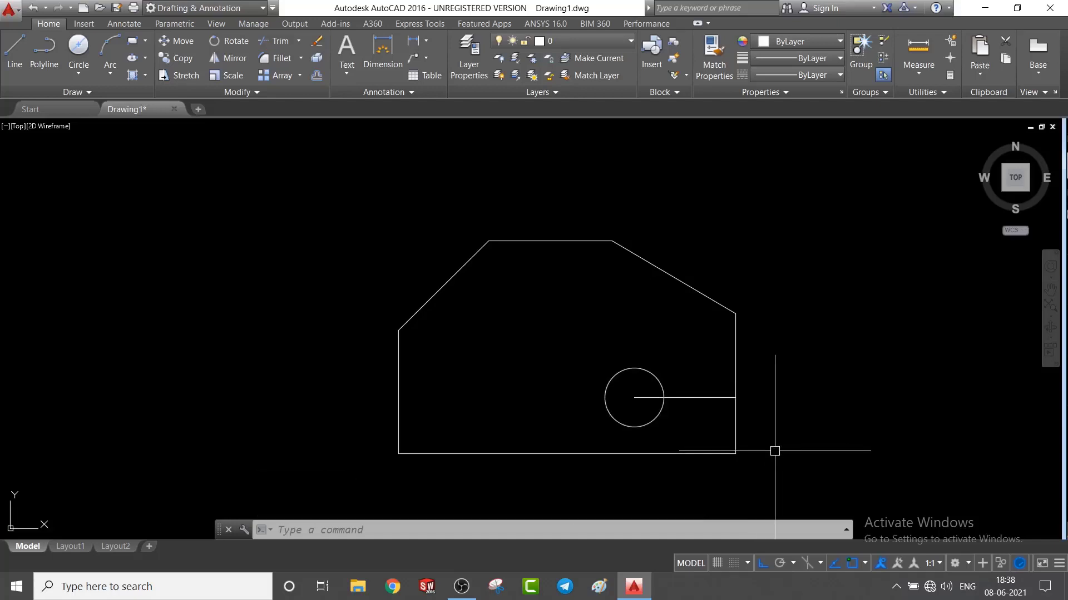
{"action": "left_click", "coordinate": [706, 398]}
{"action": "key", "text": "Delete"}
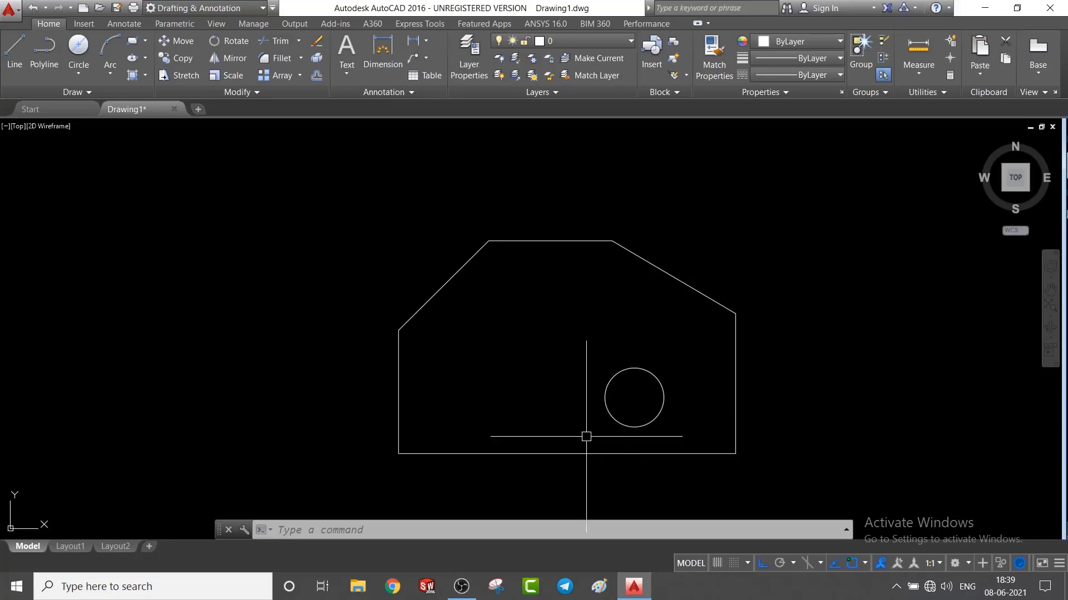
Draw a 72-unit horizontal construction line rightward, starting on the left edge 72 units above the lower-left corner.
{"action": "left_click", "coordinate": [14, 56]}
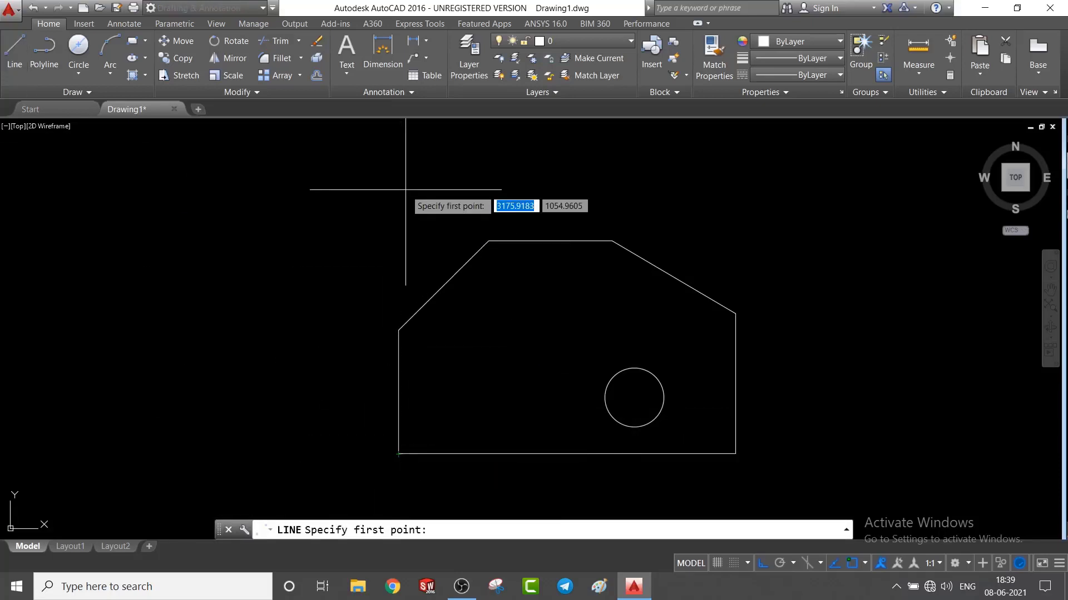
{"action": "type", "text": "72"}
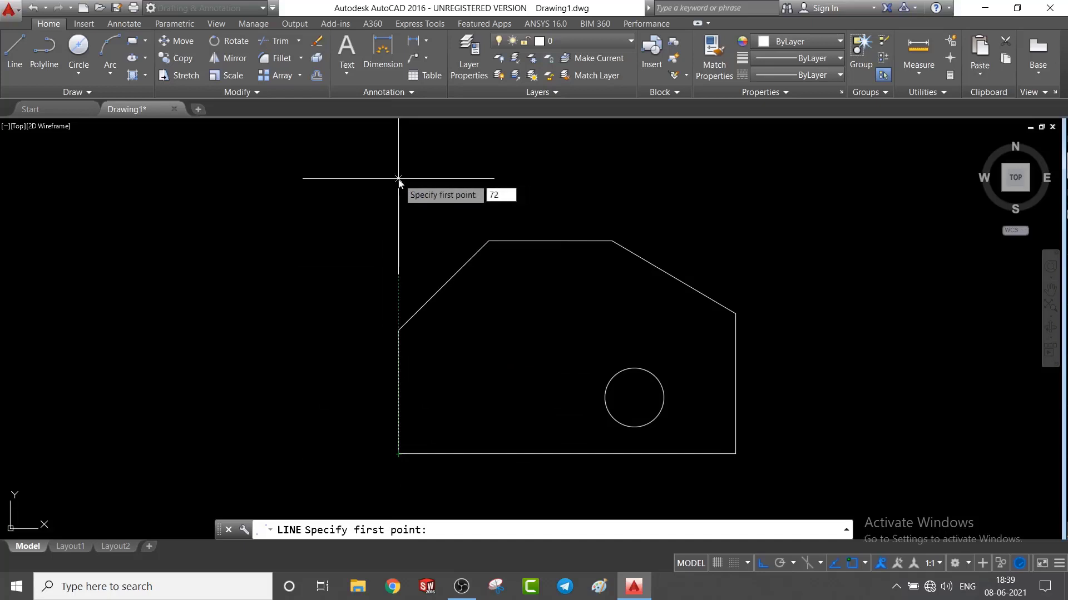
{"action": "key", "text": "Return"}
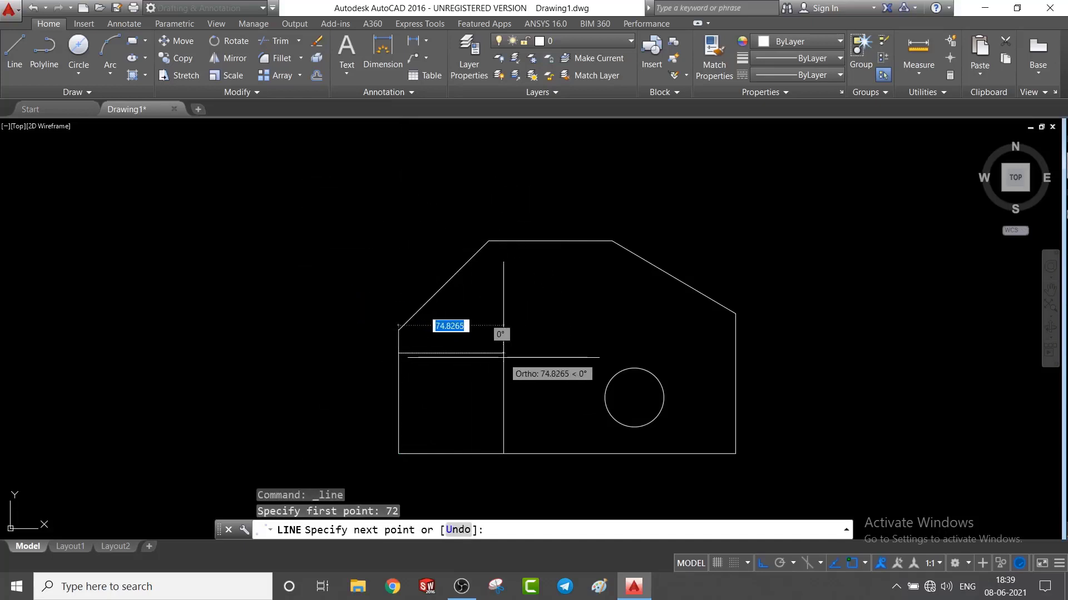
{"action": "type", "text": "72"}
{"action": "key", "text": "Return"}
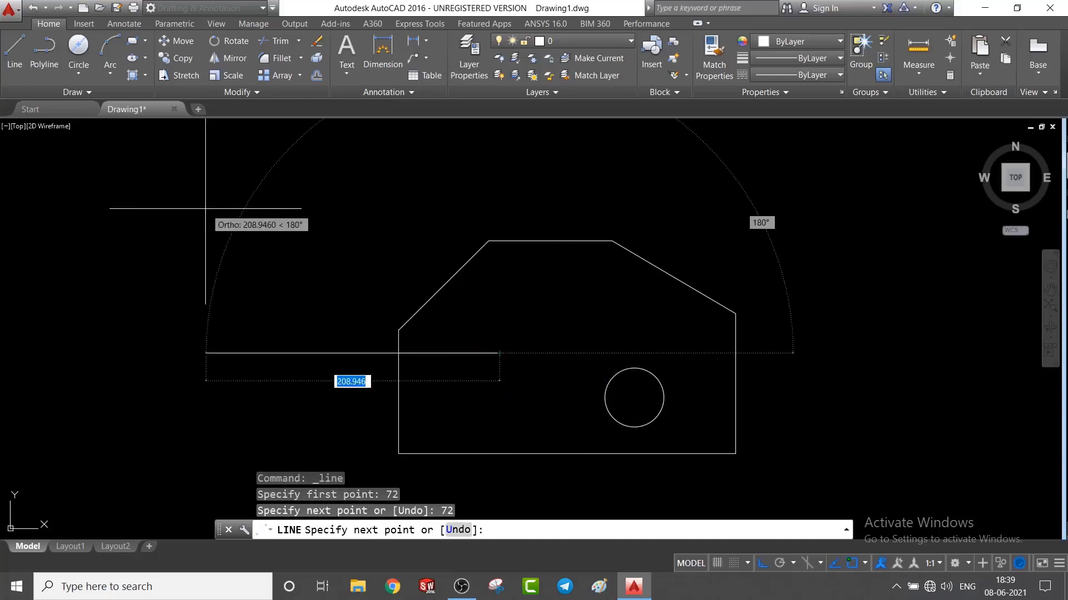
Draw a circle of diameter 64 centred on the construction line's right end, and delete the construction line.
{"action": "left_click", "coordinate": [76, 76]}
{"action": "left_click", "coordinate": [84, 125]}
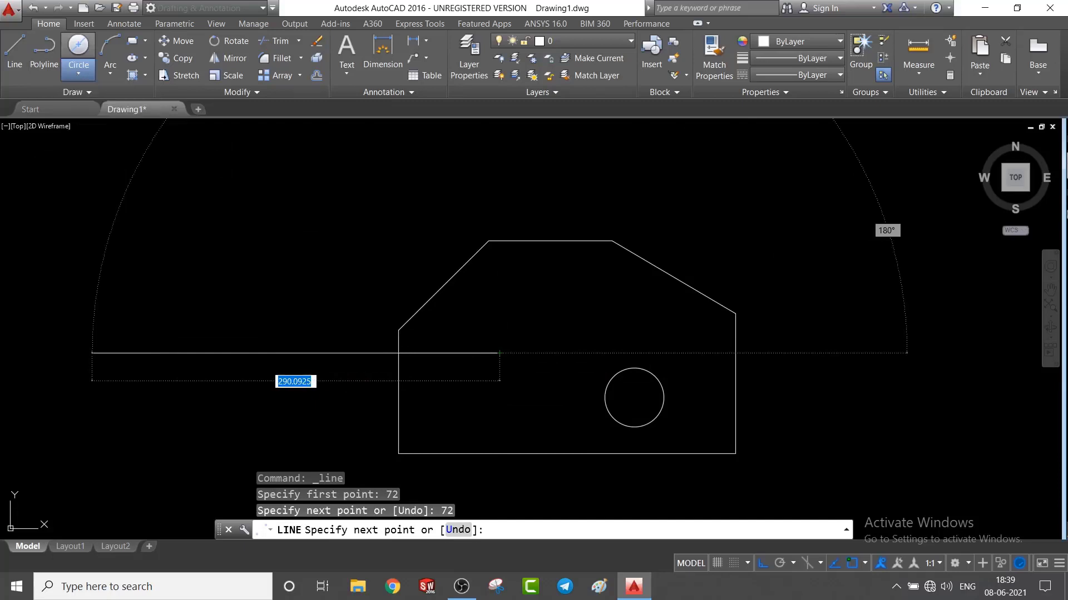
{"action": "left_click", "coordinate": [499, 354]}
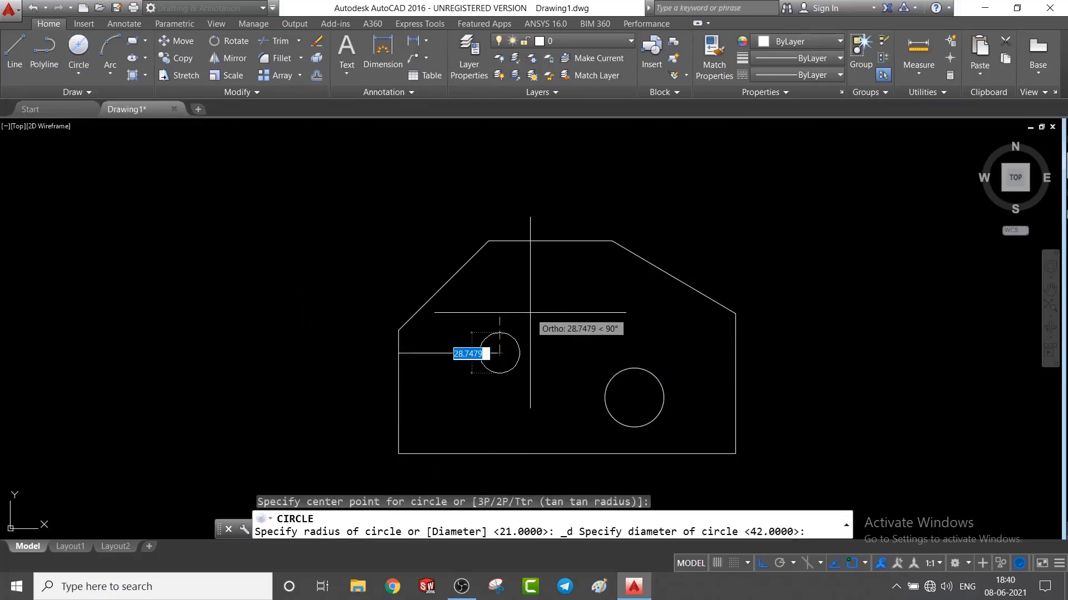
{"action": "type", "text": "64"}
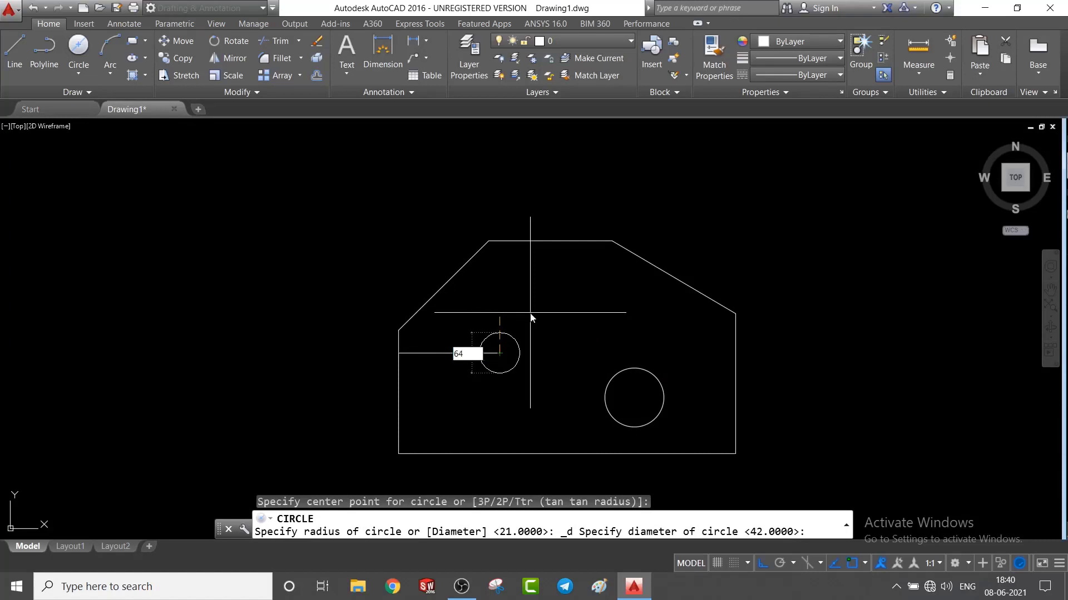
{"action": "key", "text": "Return"}
{"action": "left_click", "coordinate": [448, 353]}
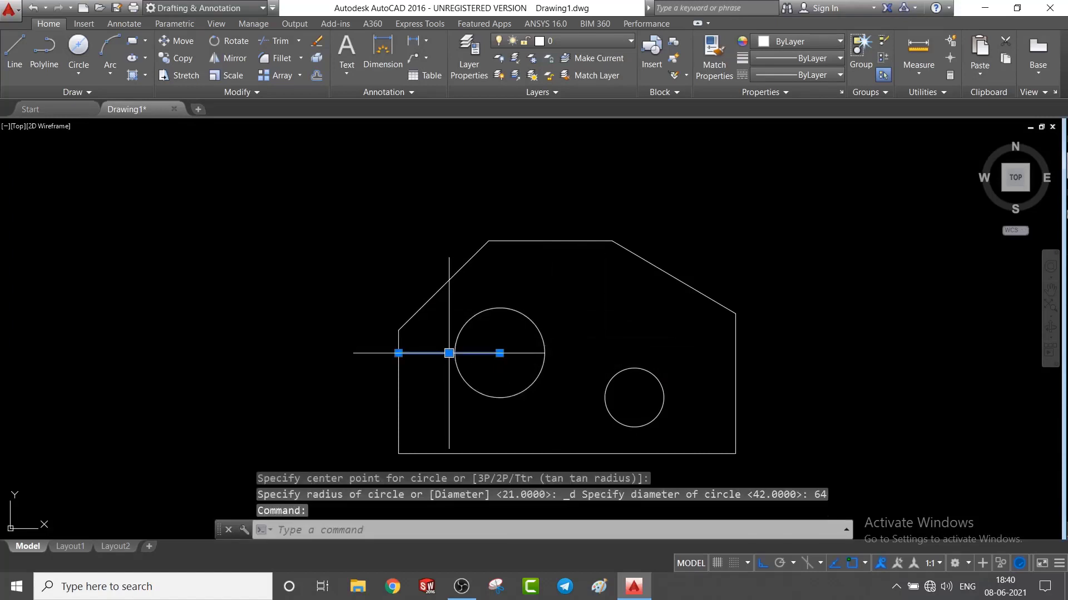
{"action": "key", "text": "Delete"}
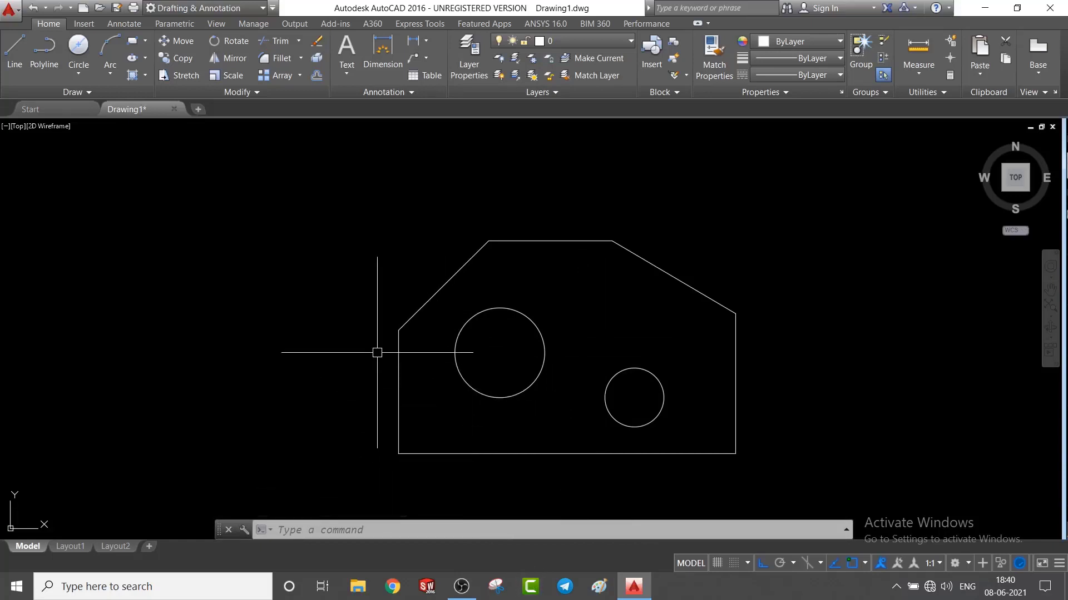
Add a linear dimension to the plate's base line, placed just below it.
{"action": "left_click", "coordinate": [428, 42]}
{"action": "left_click", "coordinate": [436, 62]}
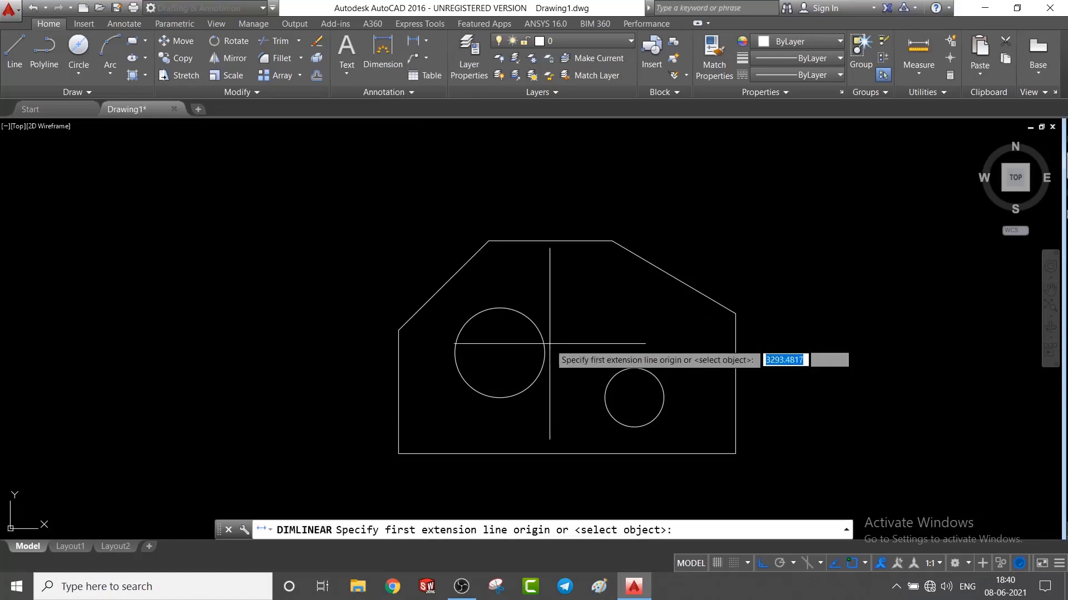
{"action": "left_click", "coordinate": [398, 452]}
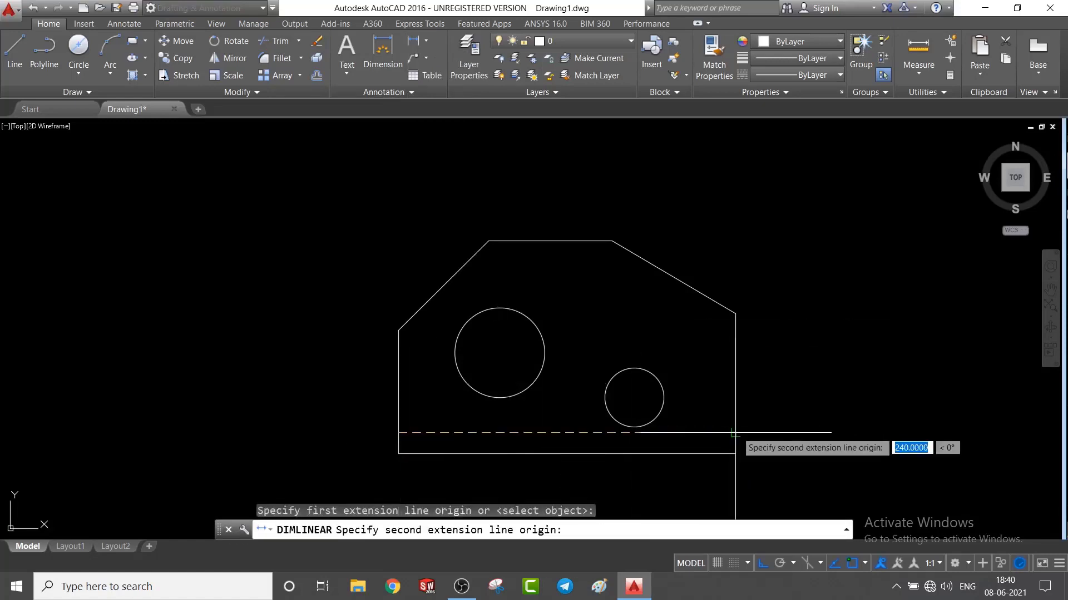
{"action": "left_click", "coordinate": [735, 453]}
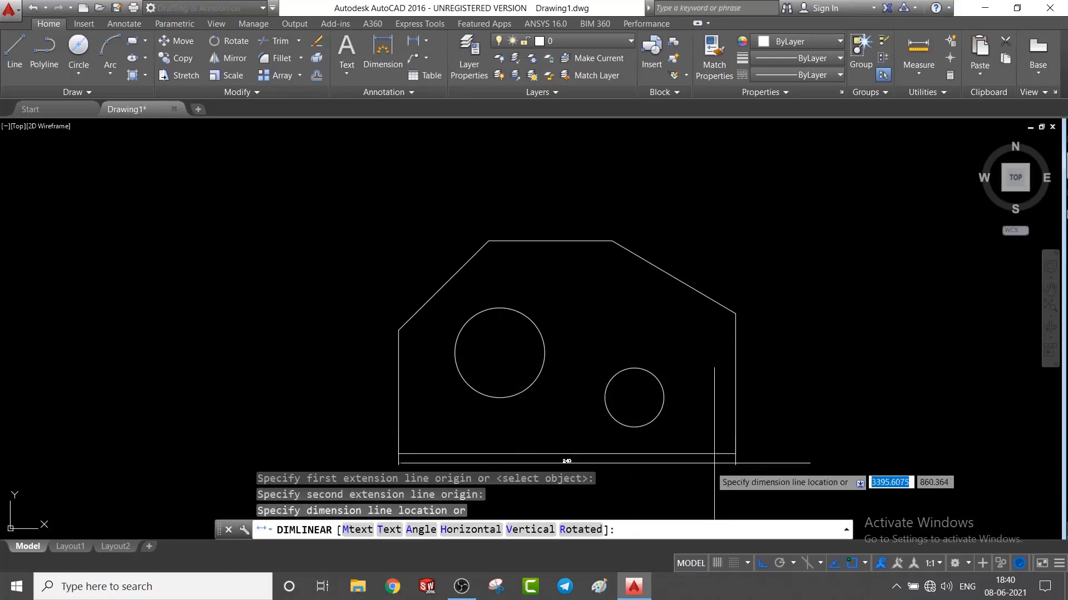
{"action": "left_click", "coordinate": [677, 469]}
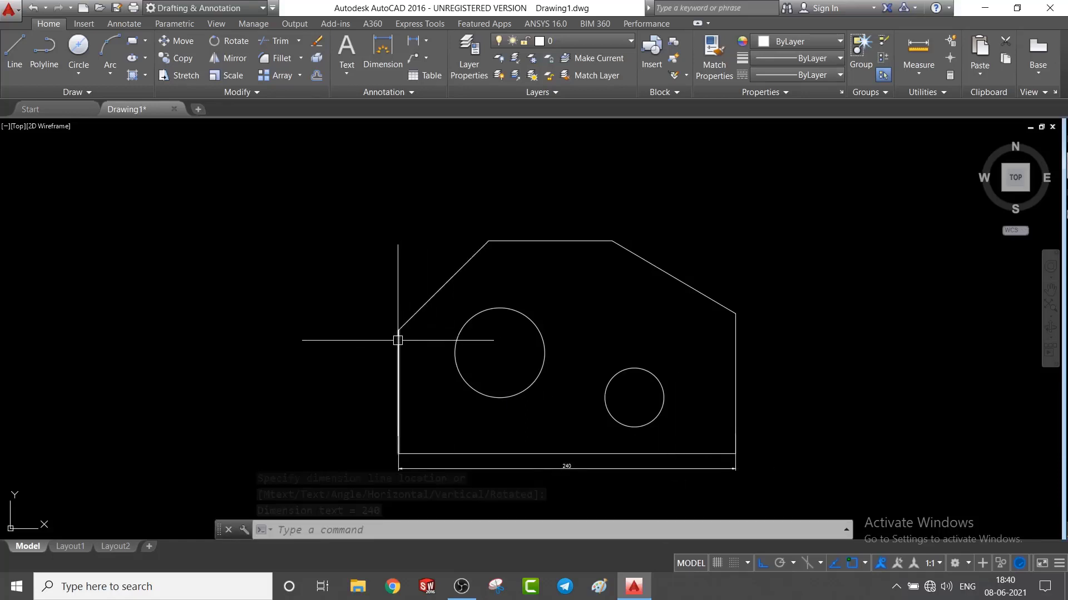
Add a vertical linear dimension to the plate's left edge, placed outside the outline.
{"action": "key", "text": "Return"}
{"action": "left_click", "coordinate": [399, 331]}
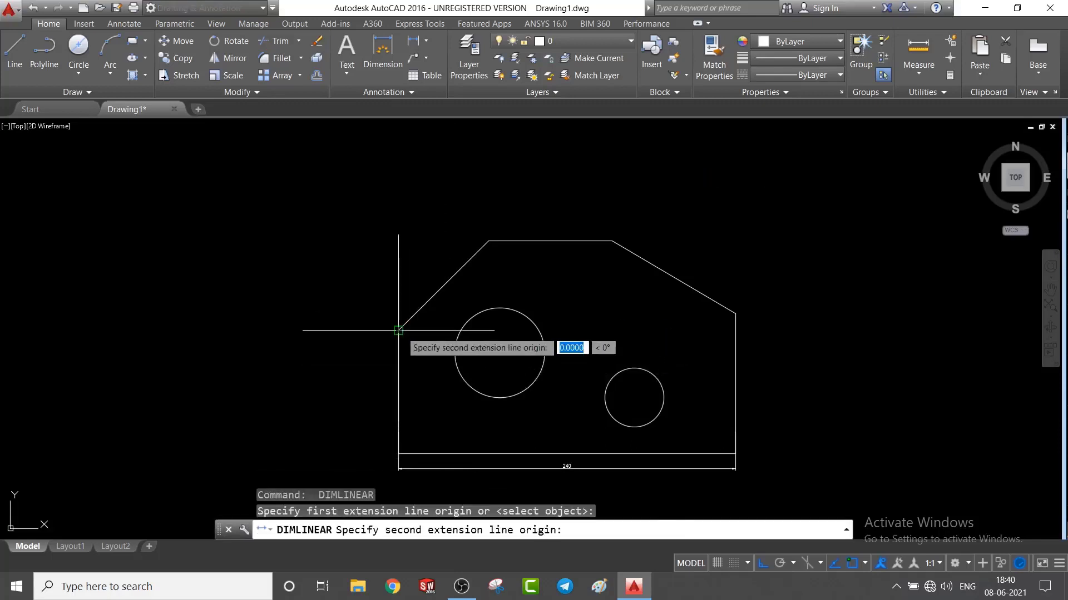
{"action": "left_click", "coordinate": [398, 453]}
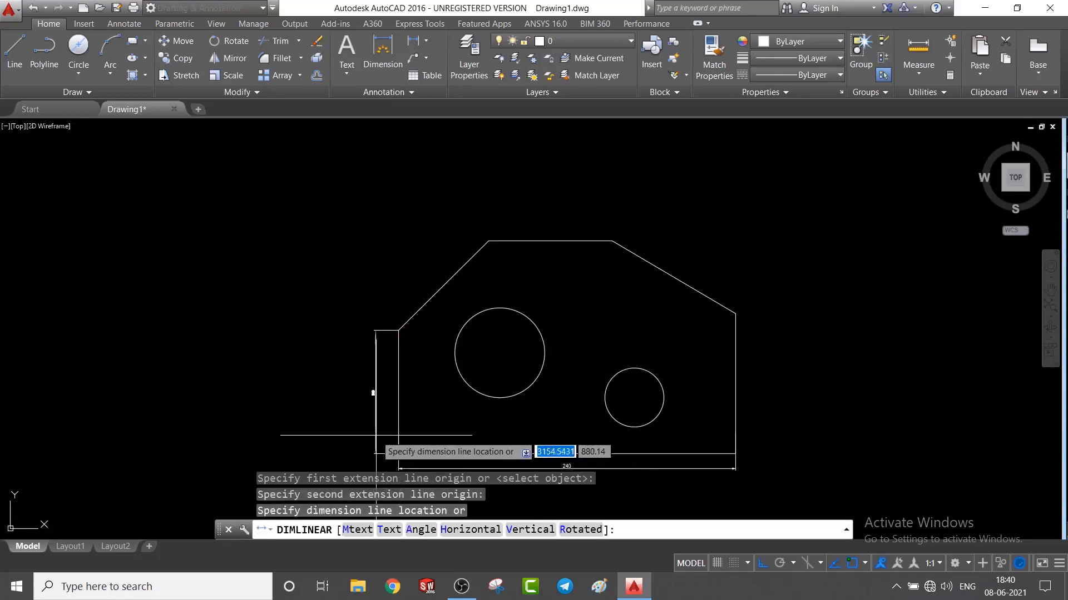
{"action": "left_click", "coordinate": [377, 436]}
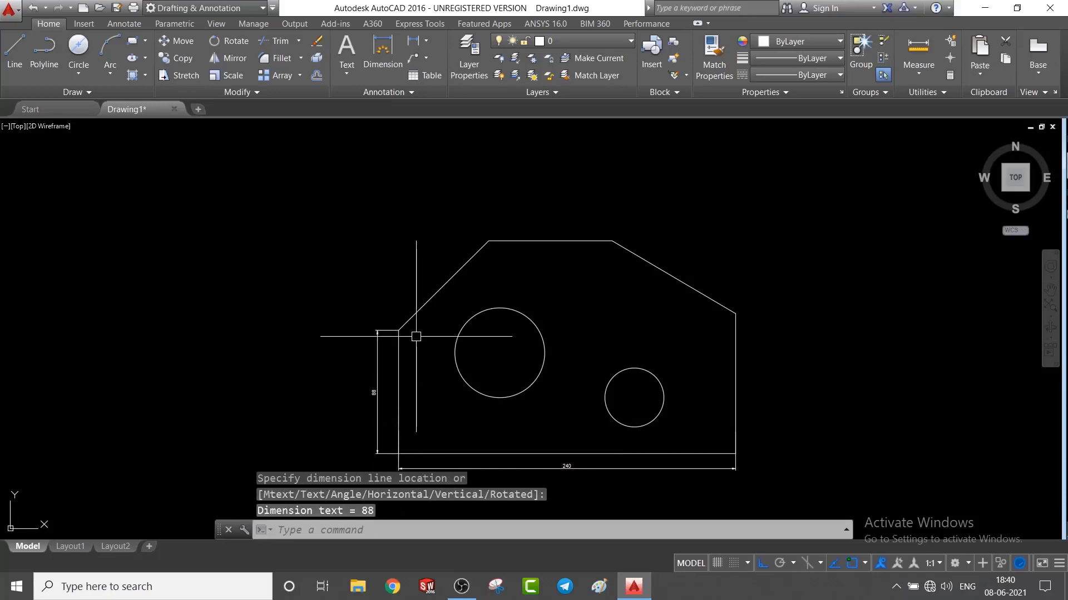
Add a horizontal linear dimension to the plate's top edge, placed above it.
{"action": "key", "text": "Return"}
{"action": "left_click", "coordinate": [488, 240]}
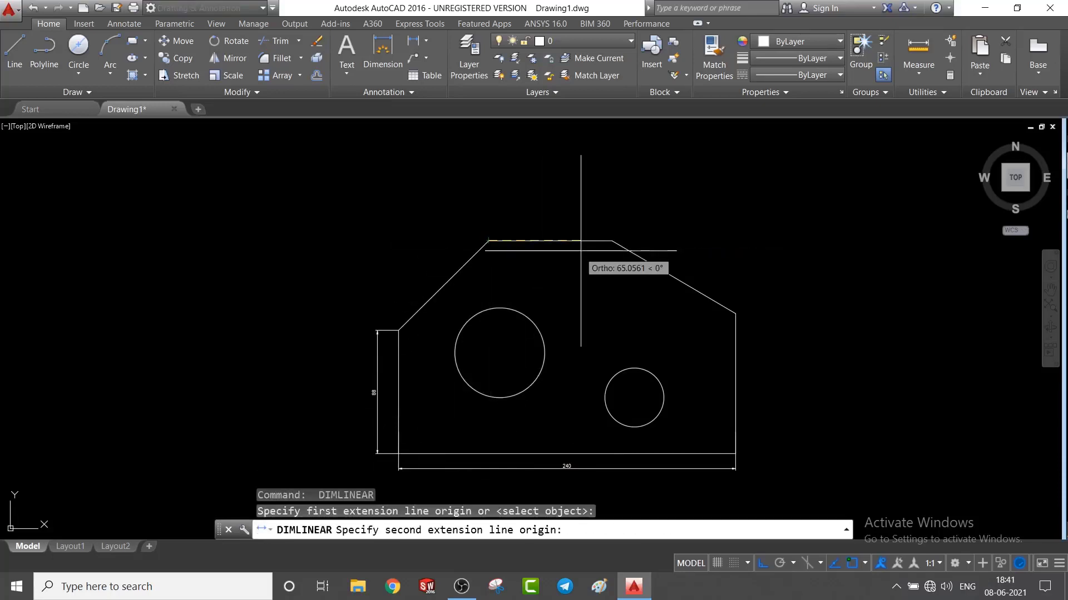
{"action": "left_click", "coordinate": [612, 241]}
{"action": "left_click", "coordinate": [600, 219]}
Add a vertical linear dimension to the plate's right edge, placed outside the outline.
{"action": "key", "text": "Return"}
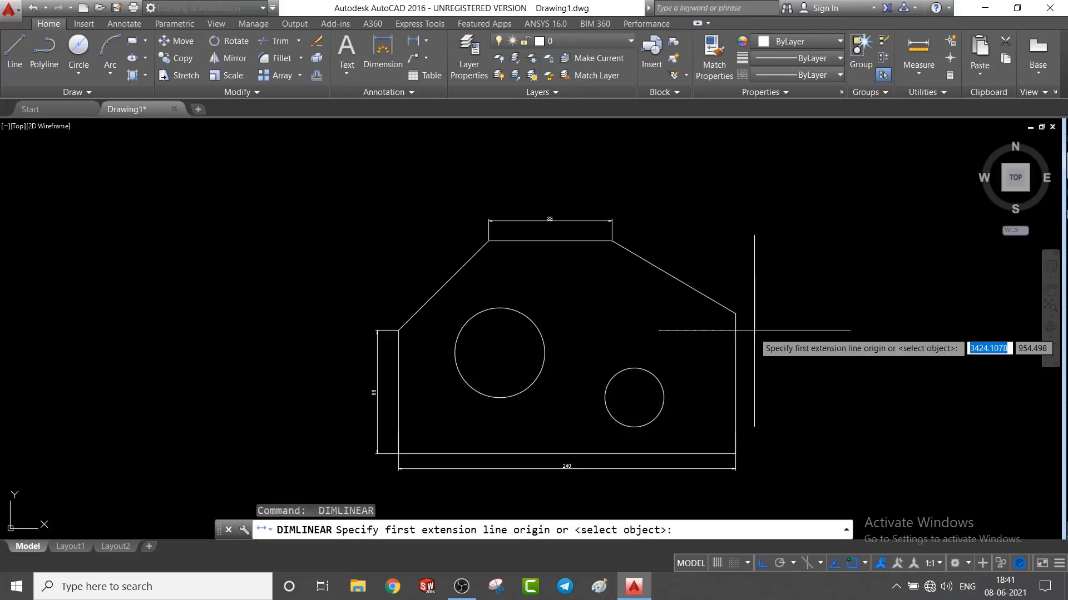
{"action": "left_click", "coordinate": [736, 314]}
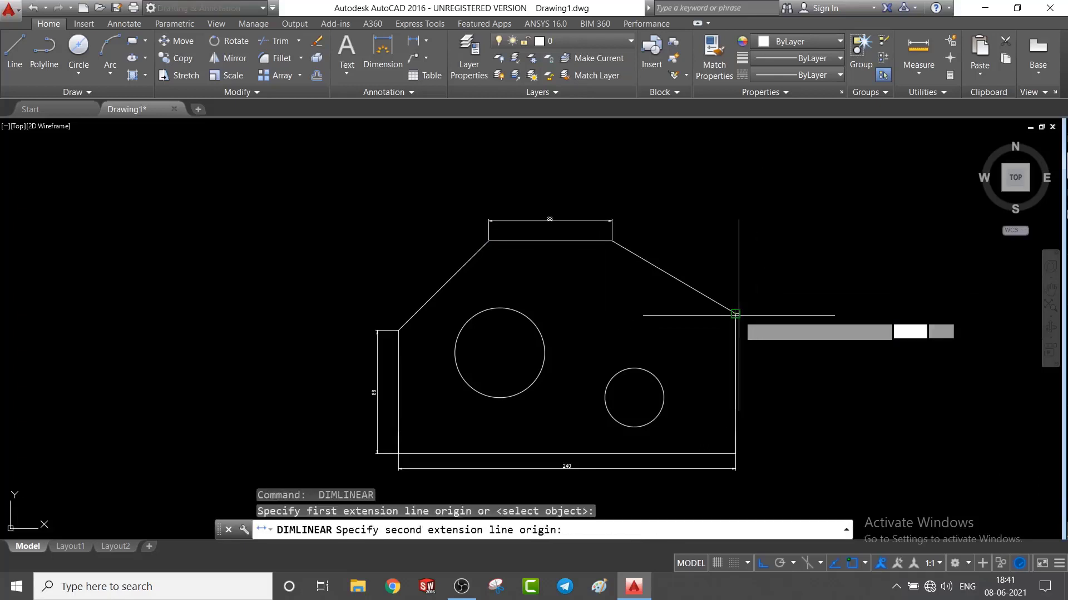
{"action": "left_click", "coordinate": [735, 454]}
{"action": "left_click", "coordinate": [755, 434]}
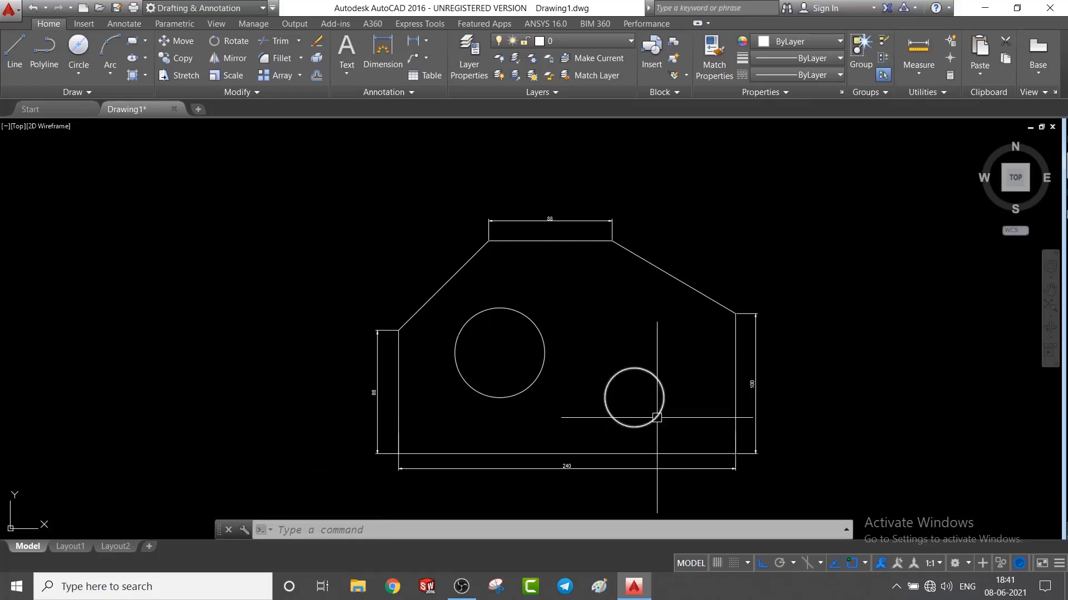
Dimension the horizontal distance from the right edge to the small circle's centre, aligning the dimension line with the large circle's centre.
{"action": "key", "text": "Return"}
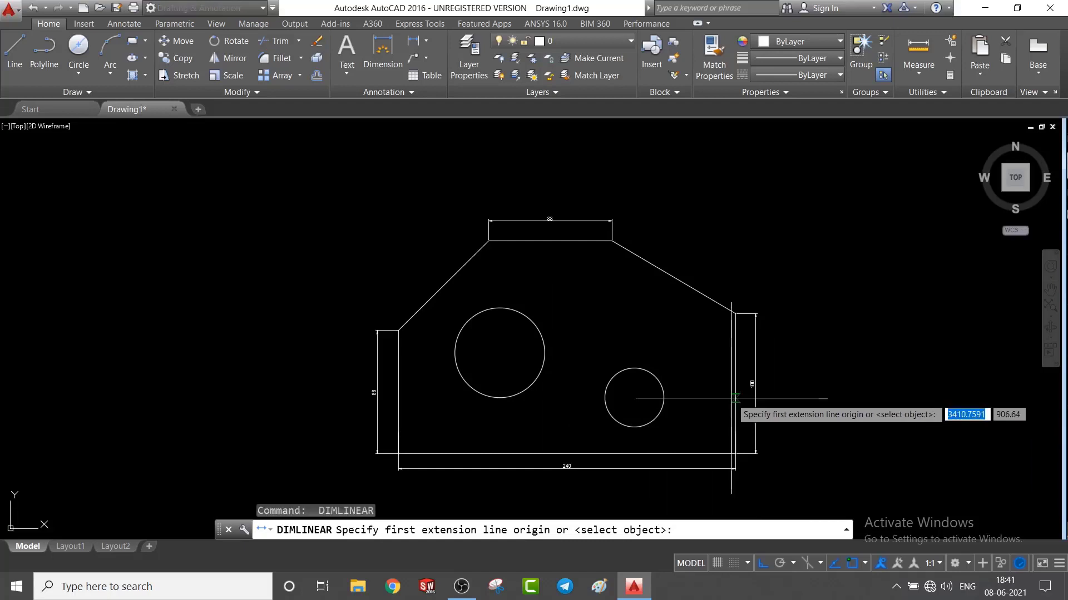
{"action": "left_click", "coordinate": [735, 401]}
{"action": "left_click", "coordinate": [634, 398]}
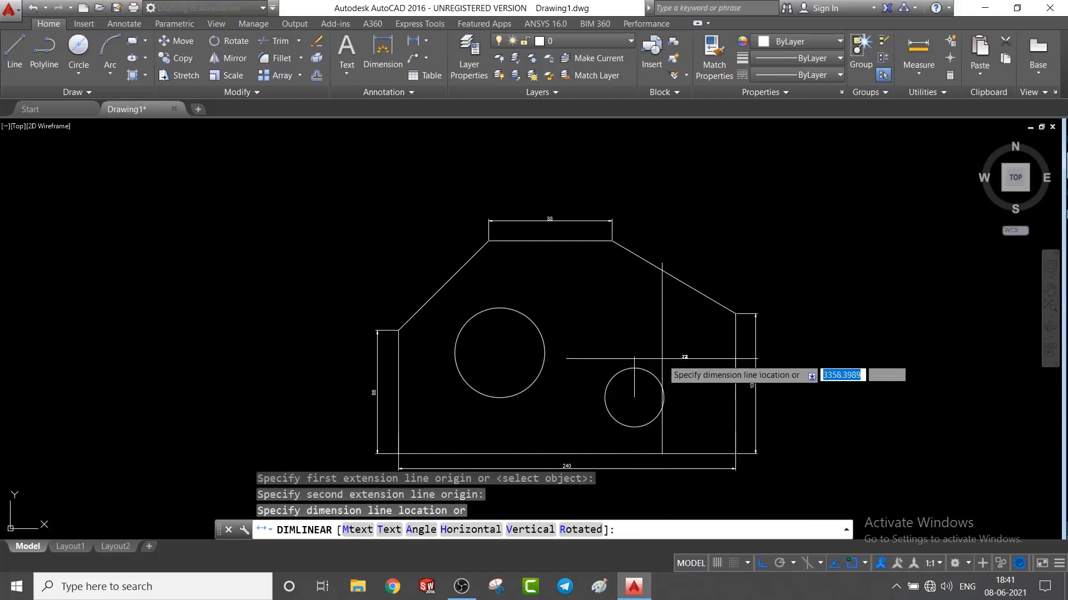
{"action": "left_click", "coordinate": [504, 353]}
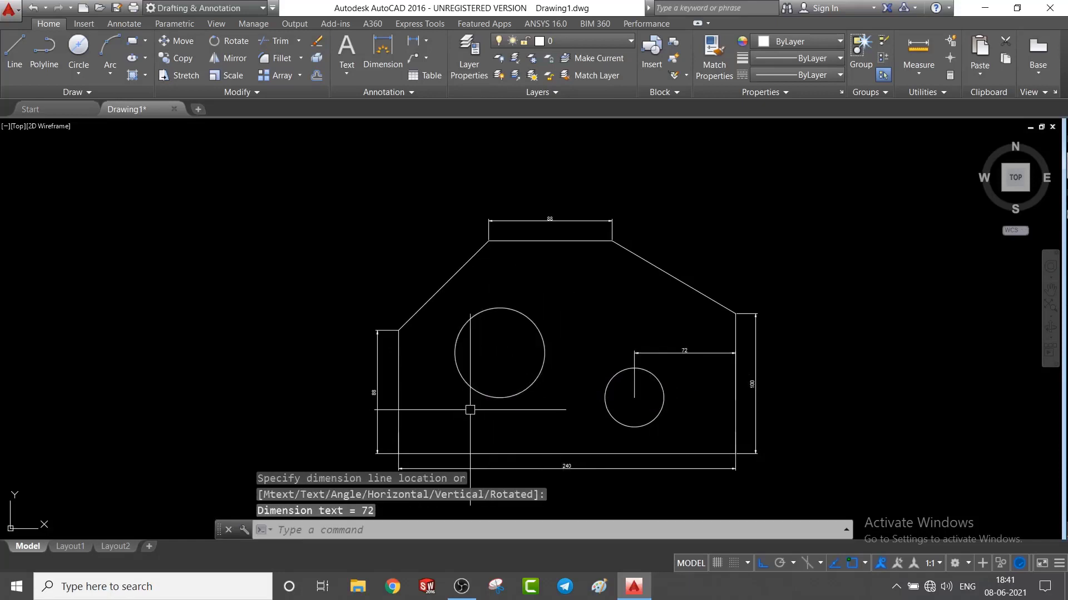
Dimension the horizontal distance between the two circles' centres, in line with the neighbouring dimension to the right edge.
{"action": "key", "text": "Return"}
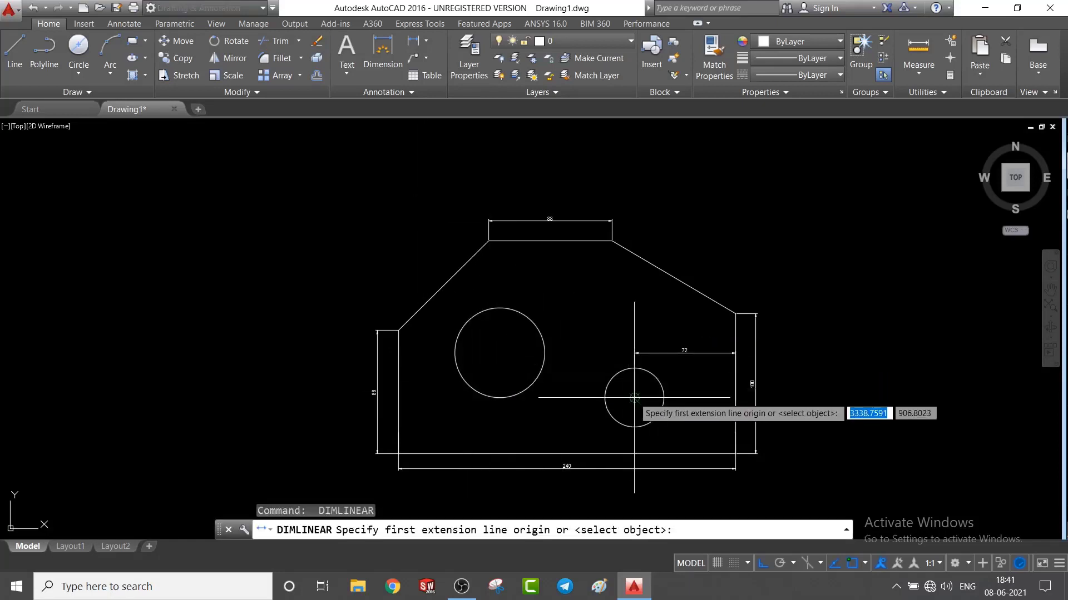
{"action": "left_click", "coordinate": [633, 398]}
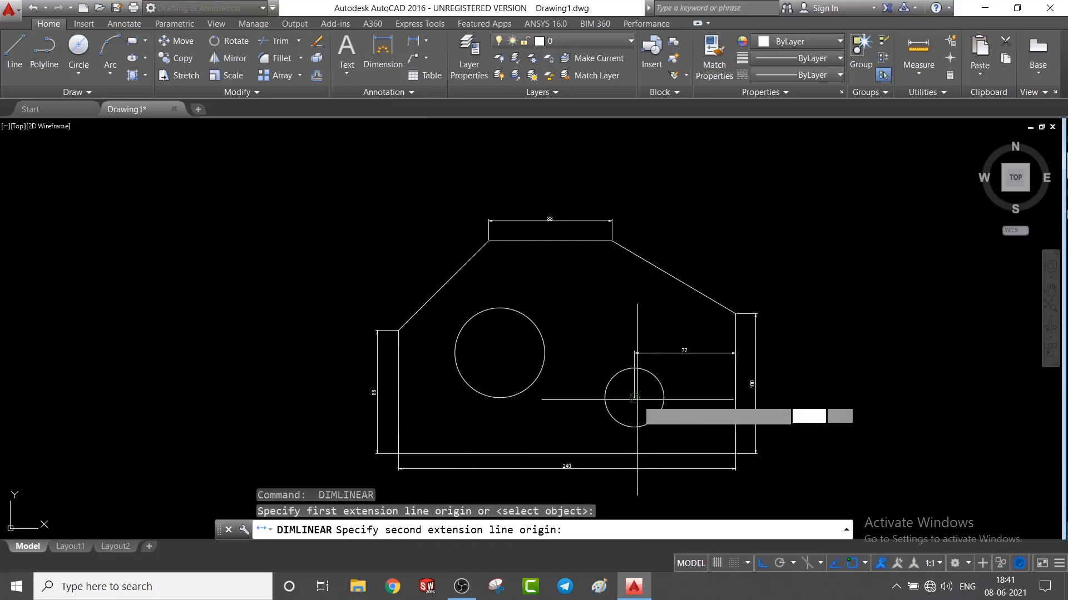
{"action": "left_click", "coordinate": [500, 352]}
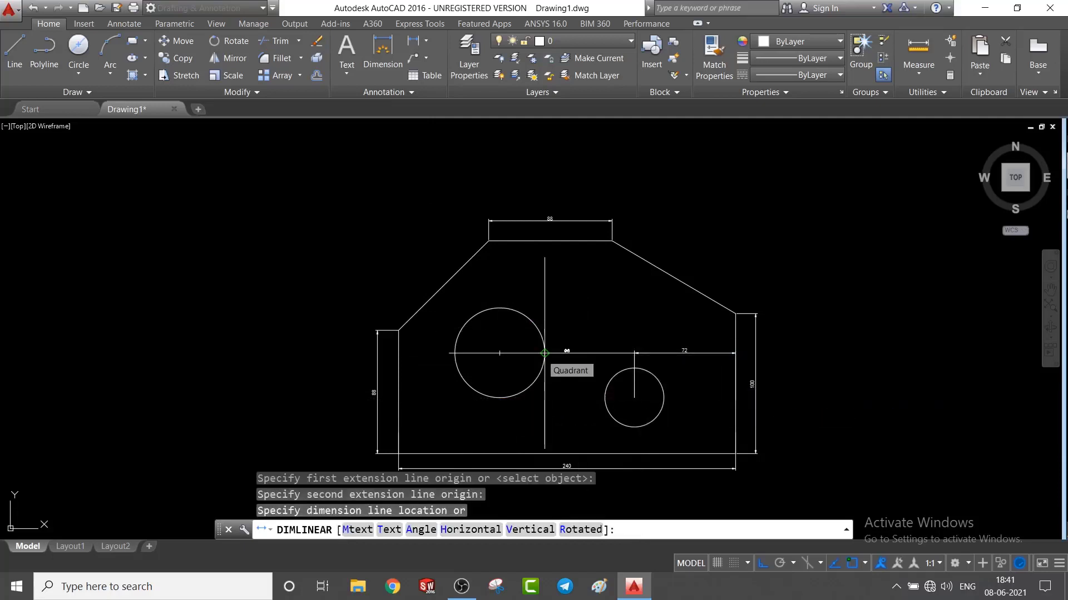
{"action": "left_click", "coordinate": [544, 352]}
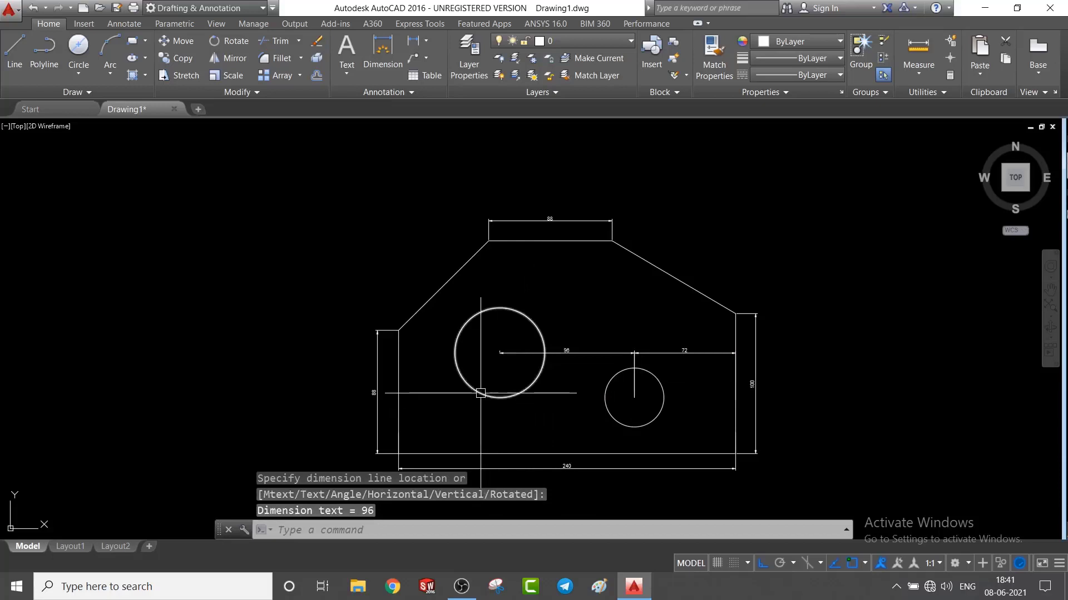
Dimension the large circle's centre height above the base, placing it between the left edge and its existing dimension.
{"action": "key", "text": "Return"}
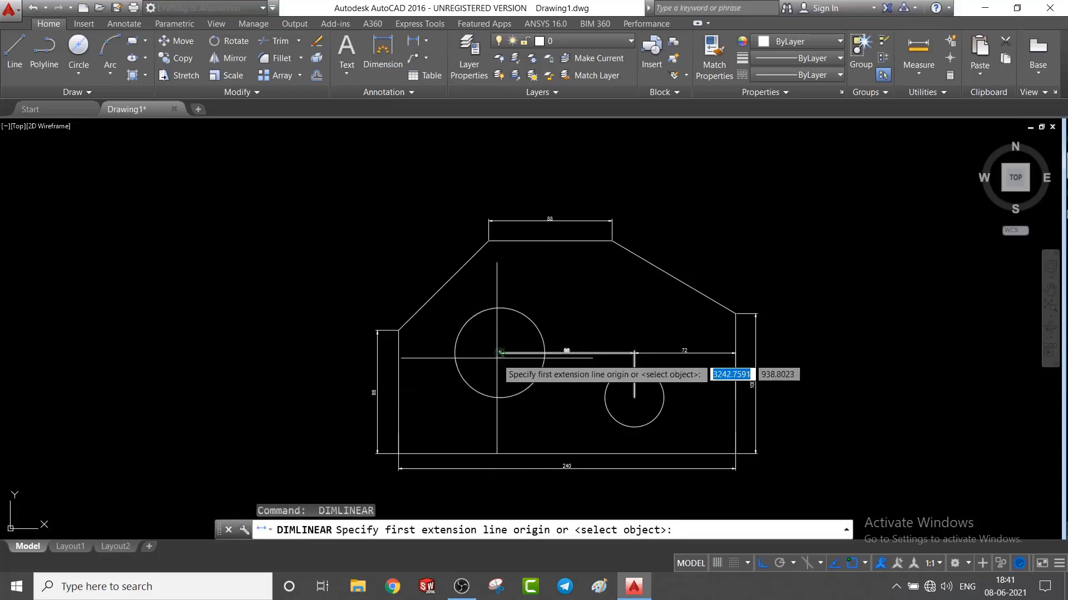
{"action": "left_click", "coordinate": [500, 353]}
{"action": "left_click", "coordinate": [500, 453]}
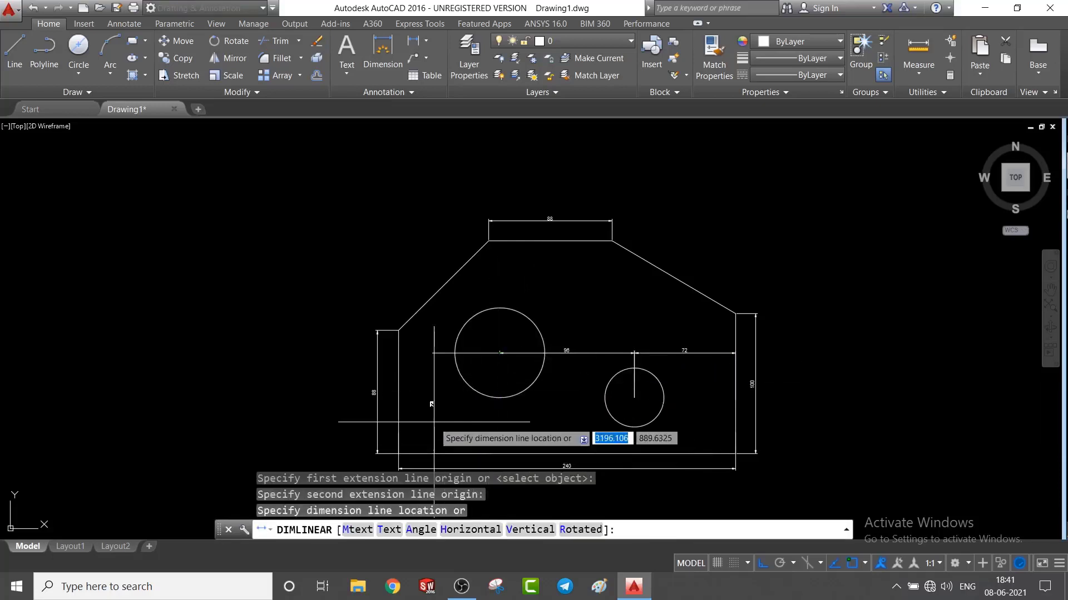
{"action": "left_click", "coordinate": [387, 415]}
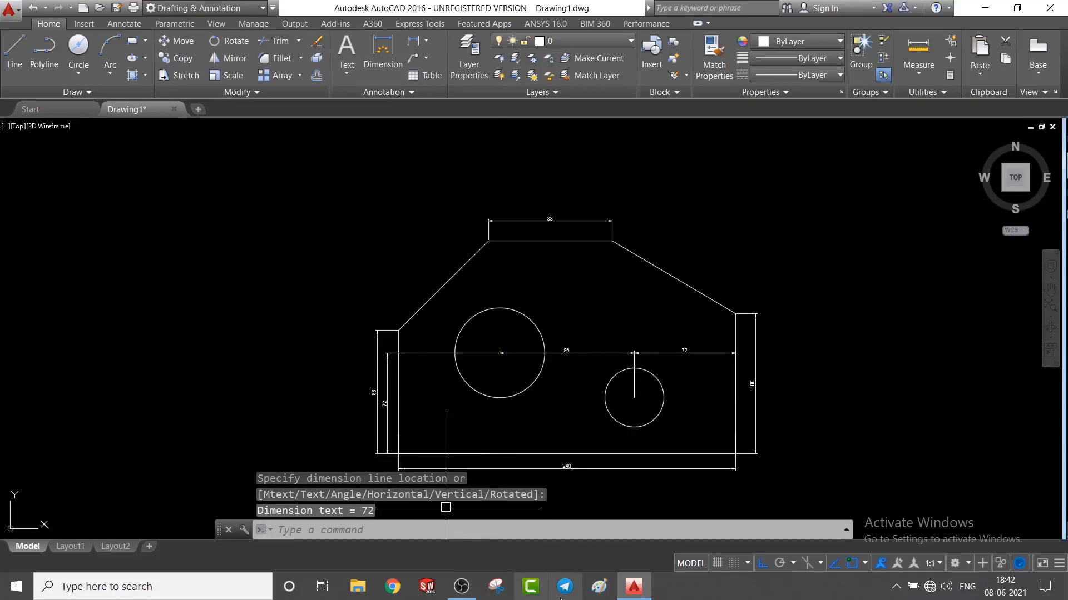
Dimension the small circle's centre height above the base, placing the dimension line just left of that circle.
{"action": "key", "text": "space"}
{"action": "left_click", "coordinate": [633, 353]}
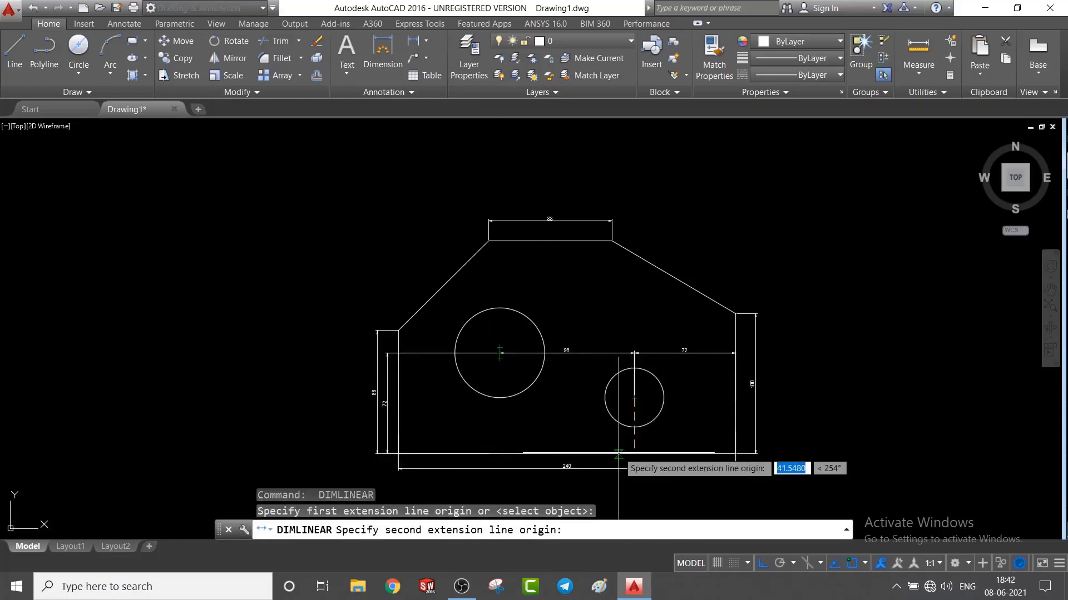
{"action": "left_click", "coordinate": [634, 398]}
{"action": "left_click", "coordinate": [590, 435]}
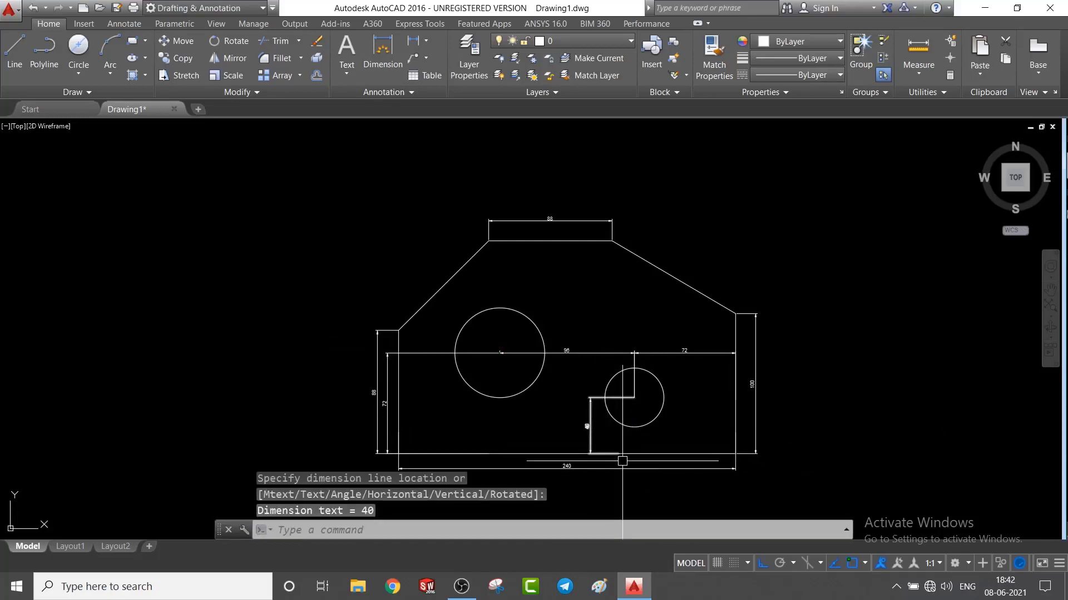
{"action": "left_click", "coordinate": [426, 41]}
{"action": "left_click", "coordinate": [446, 205]}
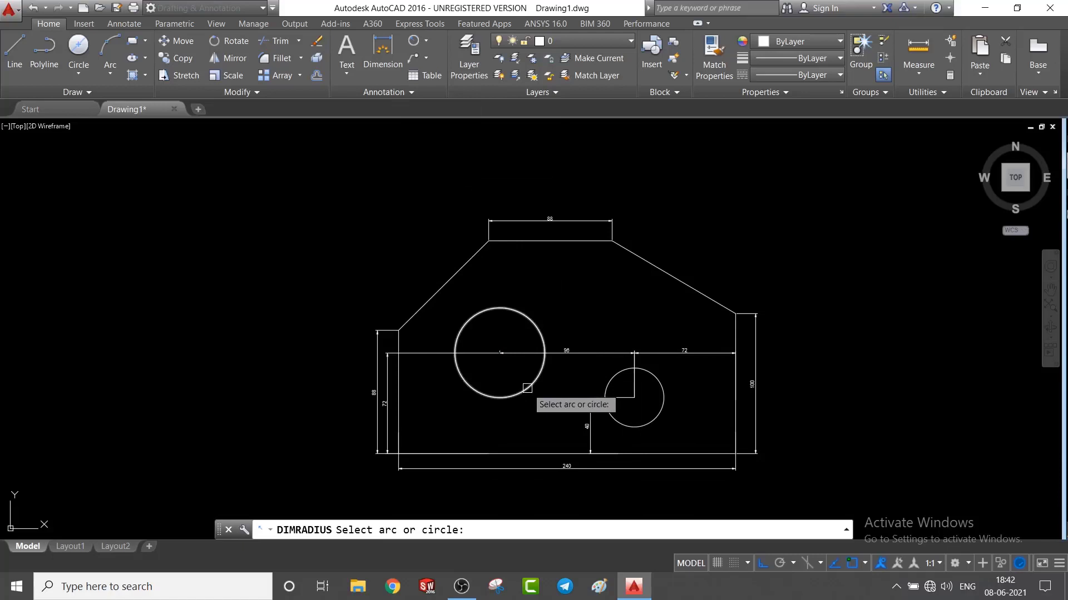
{"action": "left_click", "coordinate": [529, 319]}
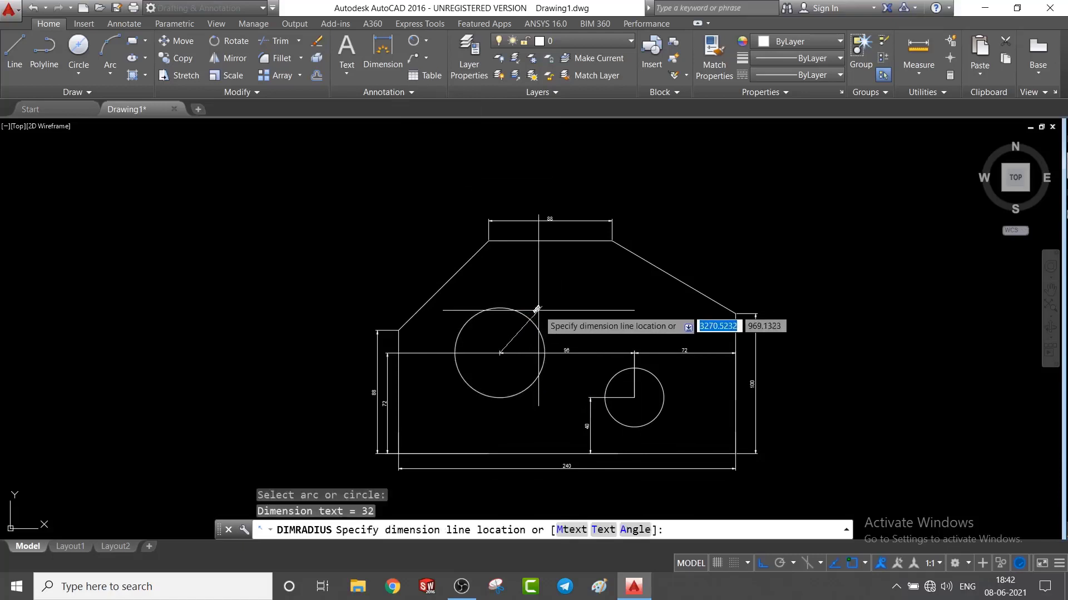
{"action": "key", "text": "Escape"}
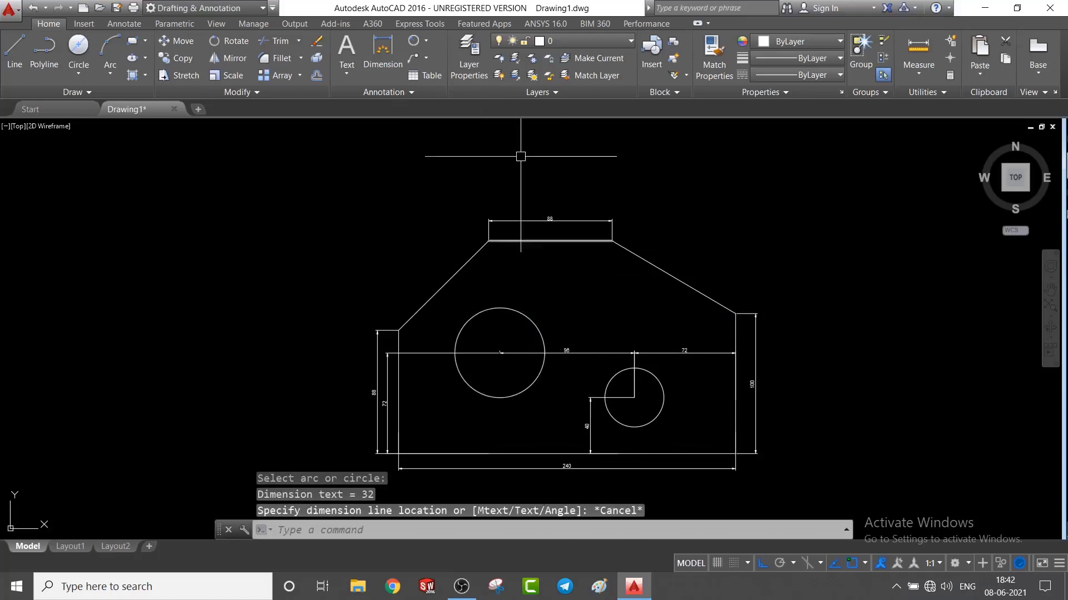
Add a diameter dimension to the large circle, placing its text just outside the circle's upper-right edge.
{"action": "left_click", "coordinate": [426, 40]}
{"action": "left_click", "coordinate": [453, 205]}
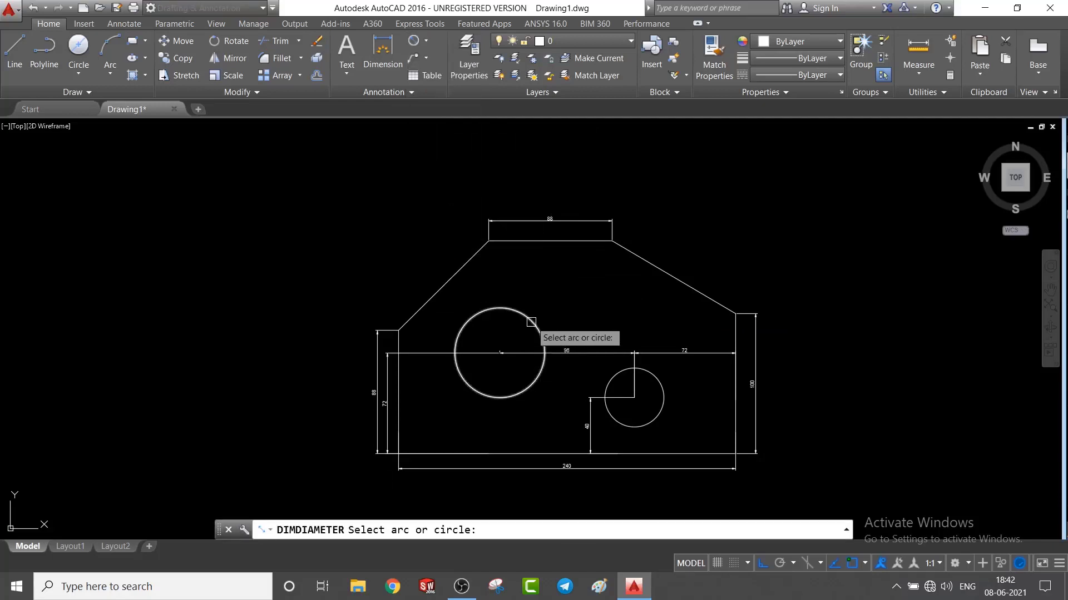
{"action": "left_click", "coordinate": [544, 338]}
{"action": "left_click", "coordinate": [543, 301]}
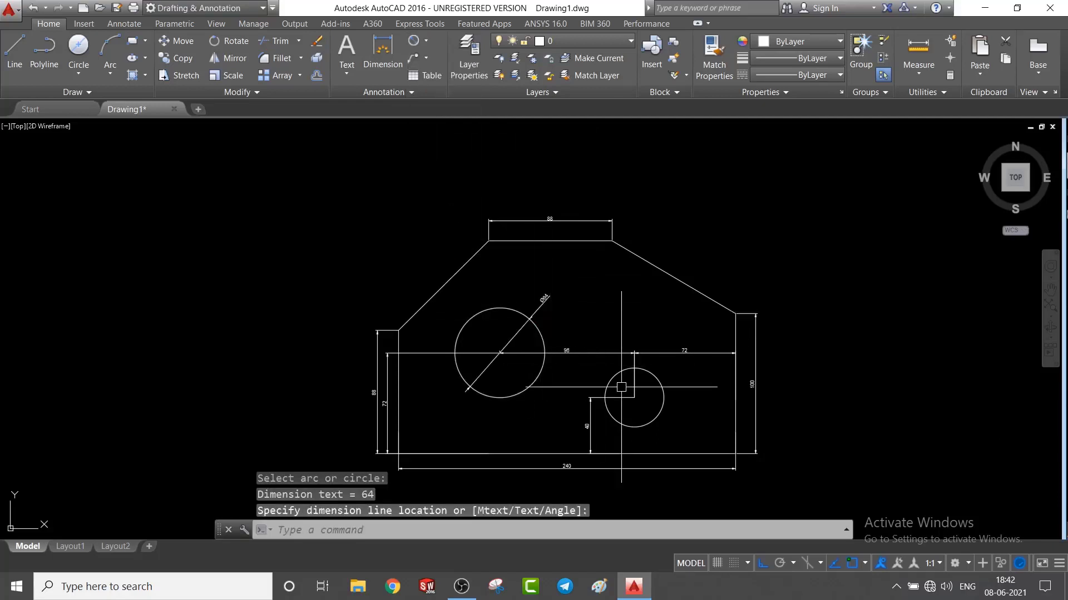
Add a diameter dimension to the small circle, placing its text just outside the circle's lower-right edge.
{"action": "key", "text": "Return"}
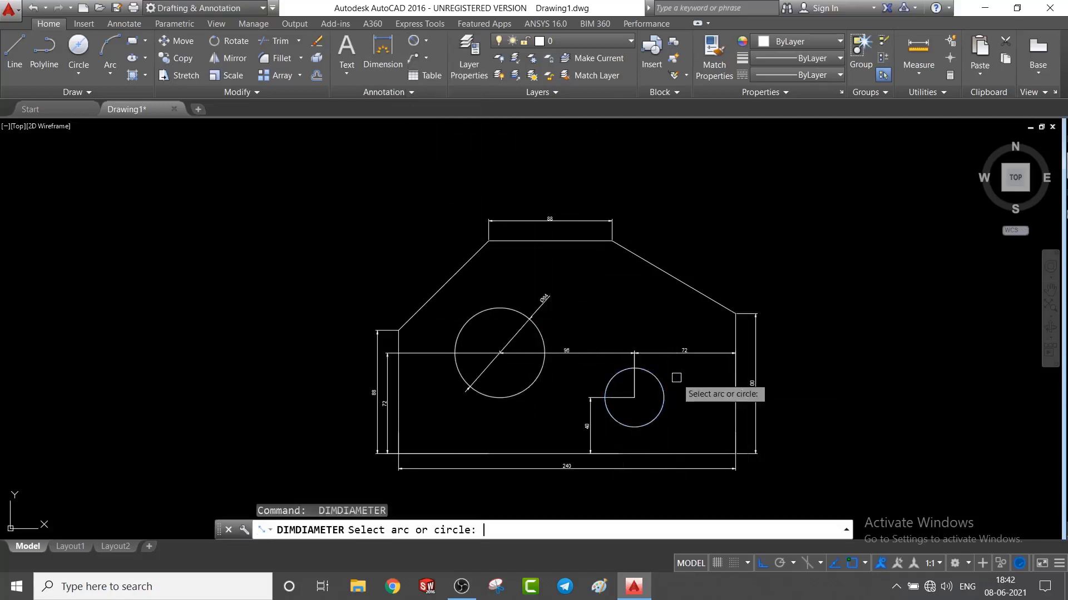
{"action": "key", "text": "Escape"}
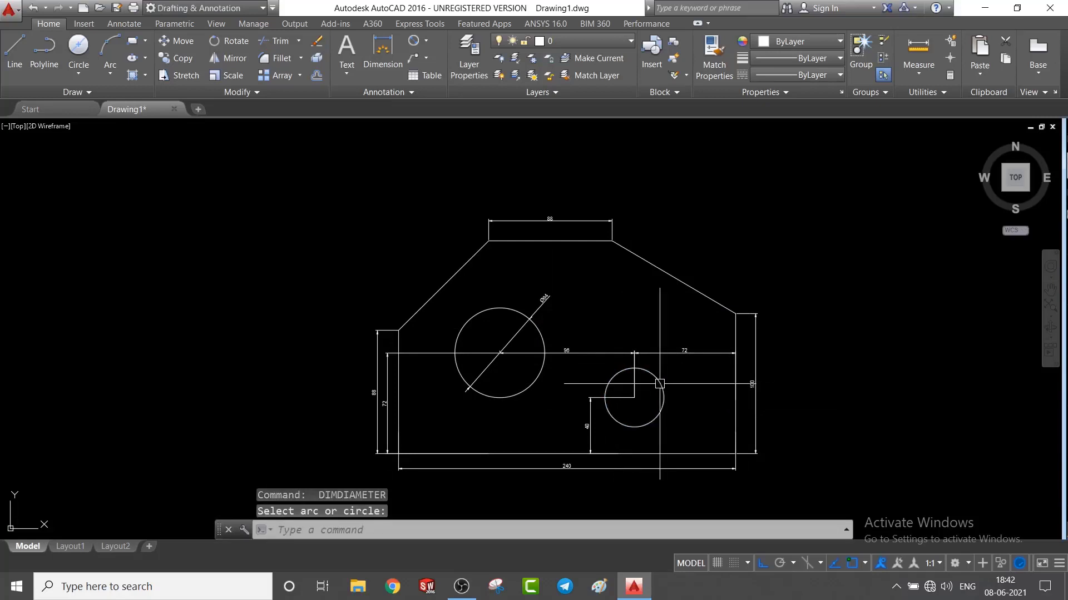
{"action": "key", "text": "Return"}
{"action": "left_click", "coordinate": [655, 418]}
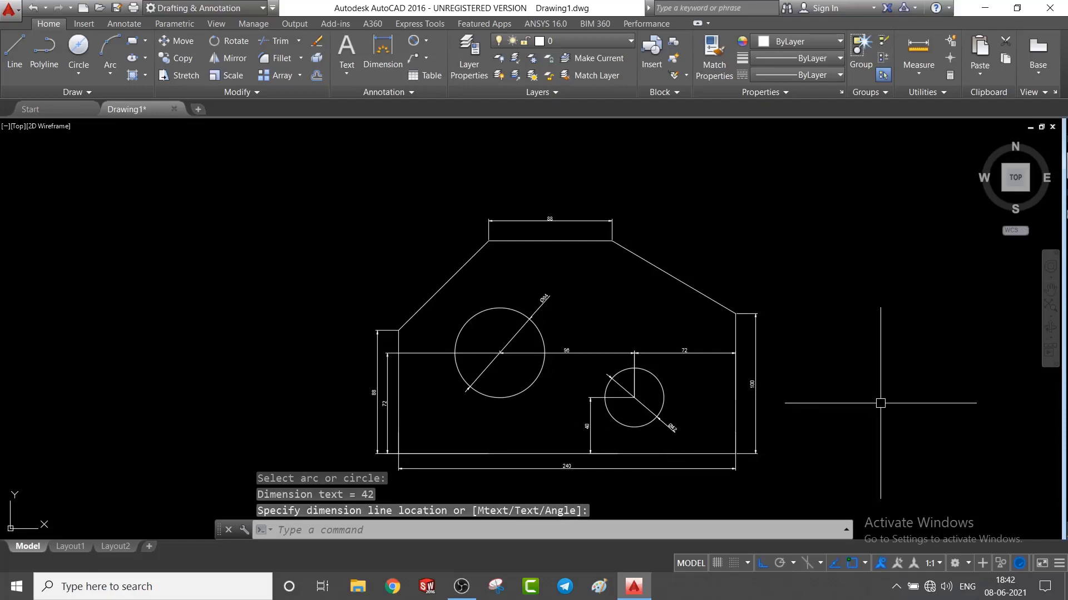
{"action": "key", "text": "Escape"}
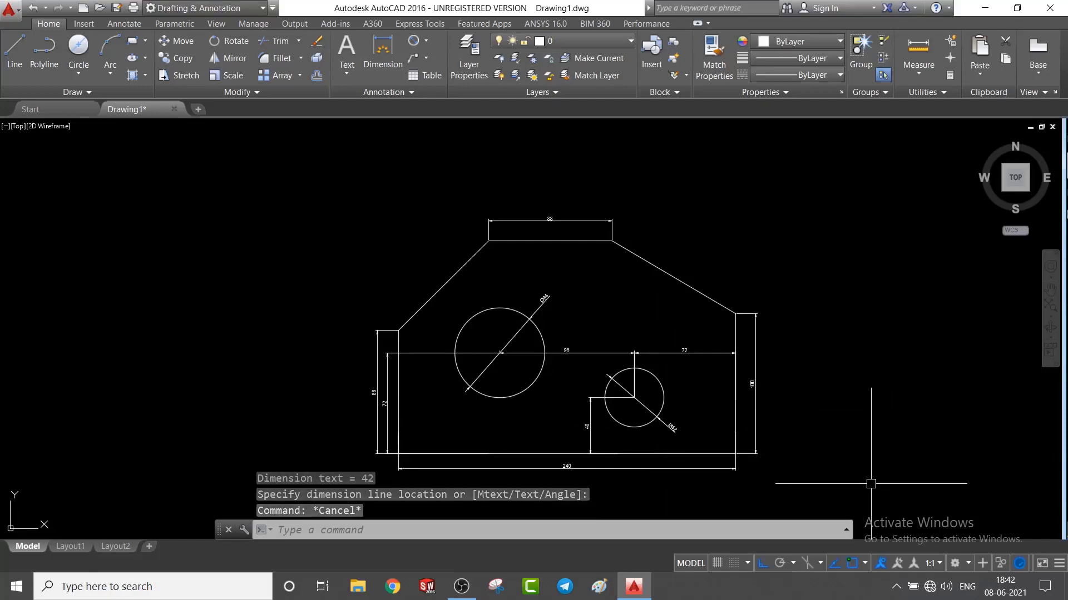